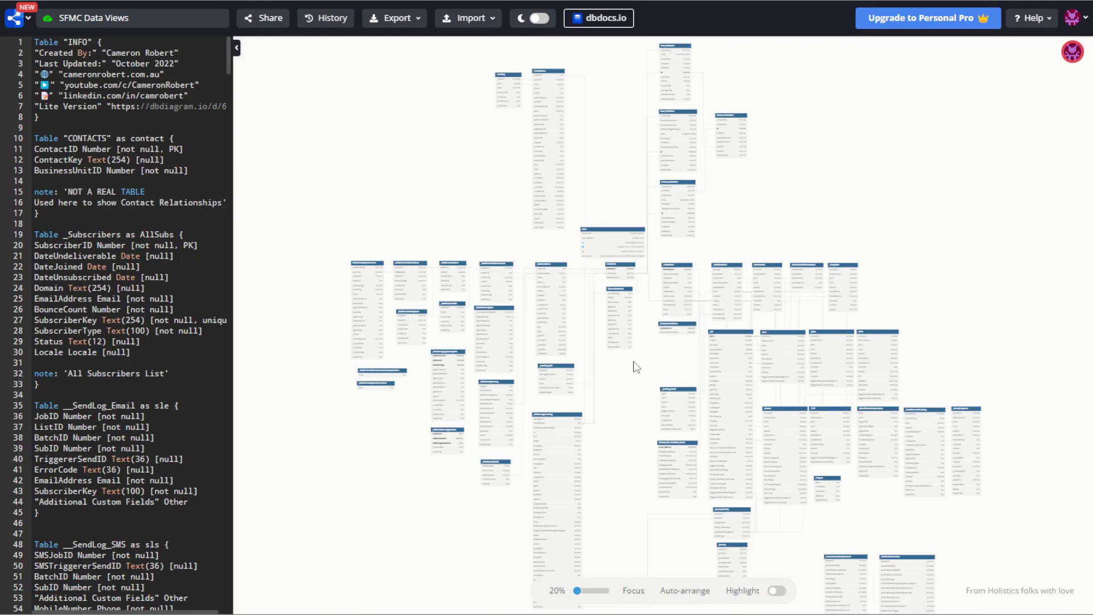
# Step: Zoom the dbdiagram.io canvas to about 97% around the CONTACTS and FilteredMobileList tables
pyautogui.scroll(2, 641, 349)
pyautogui.scroll(5, 635, 306)
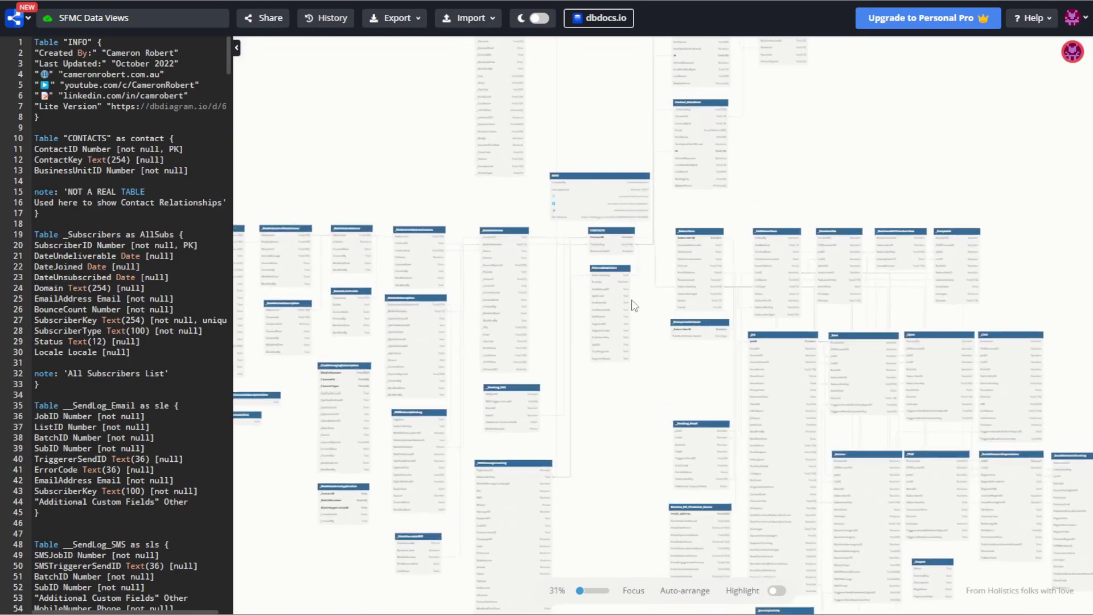
pyautogui.scroll(3, 647, 295)
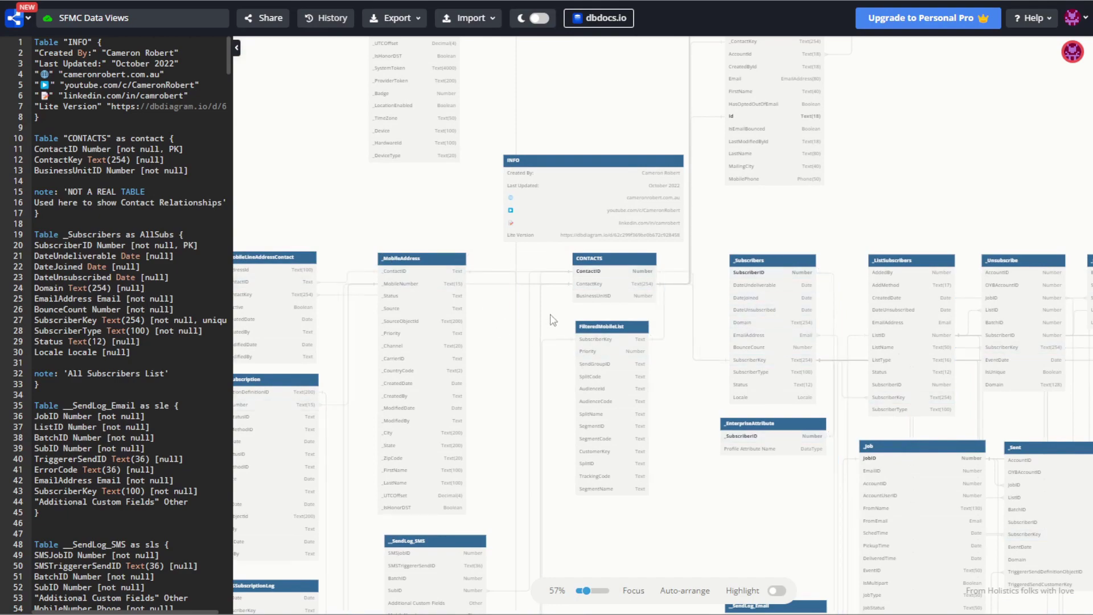
pyautogui.scroll(4, 569, 314)
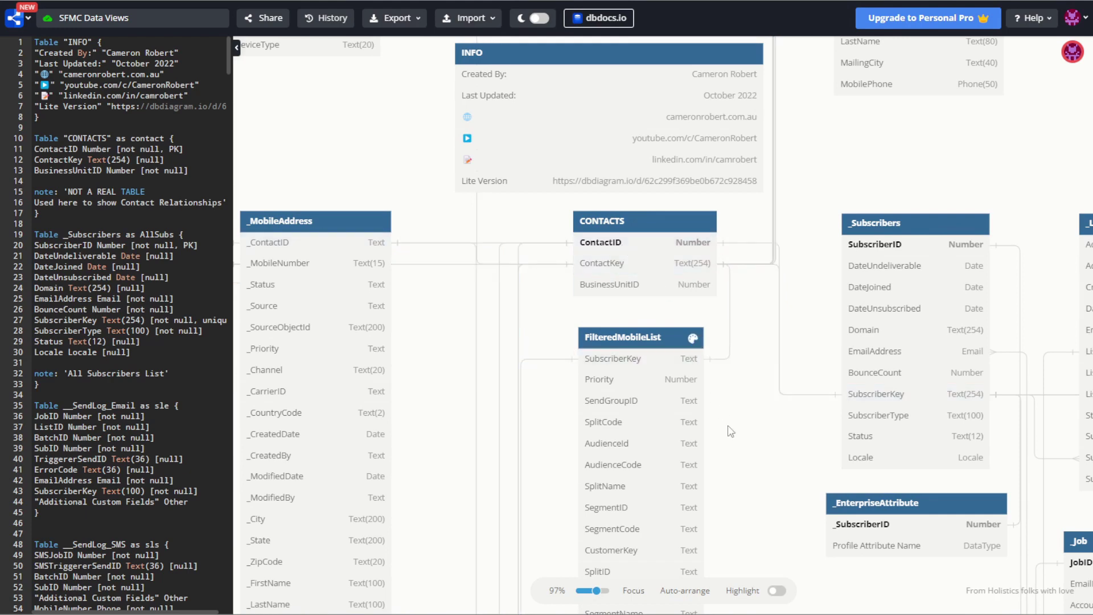
pyautogui.scroll(-3, 706, 336)
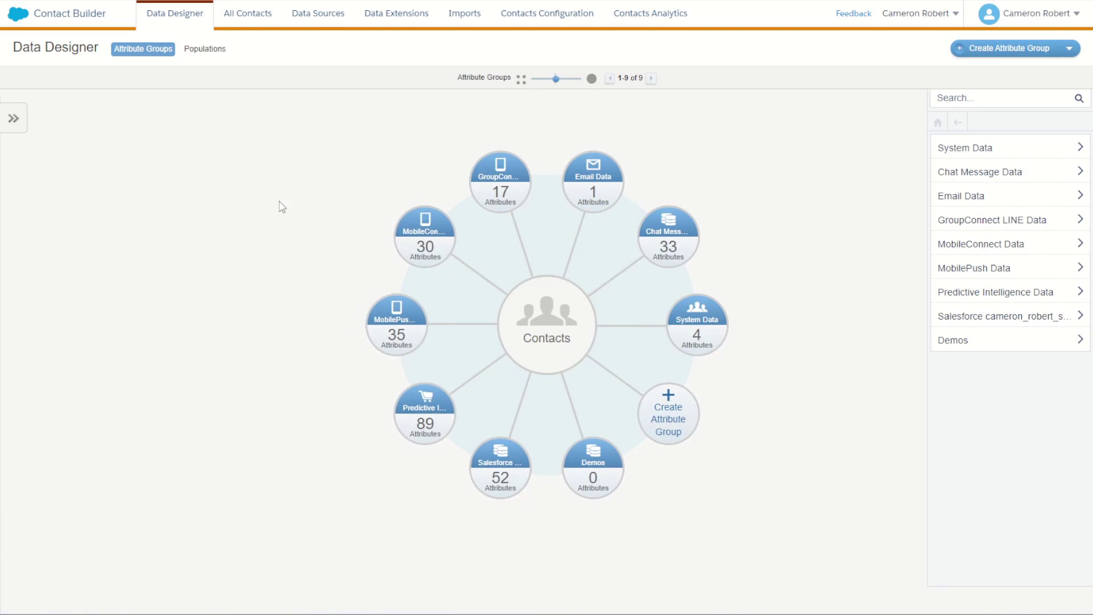
# Step: Show the All Contacts Mobile Lists page with AllContacts (63) and MobileConnect Marketing List
pyautogui.click(247, 16)
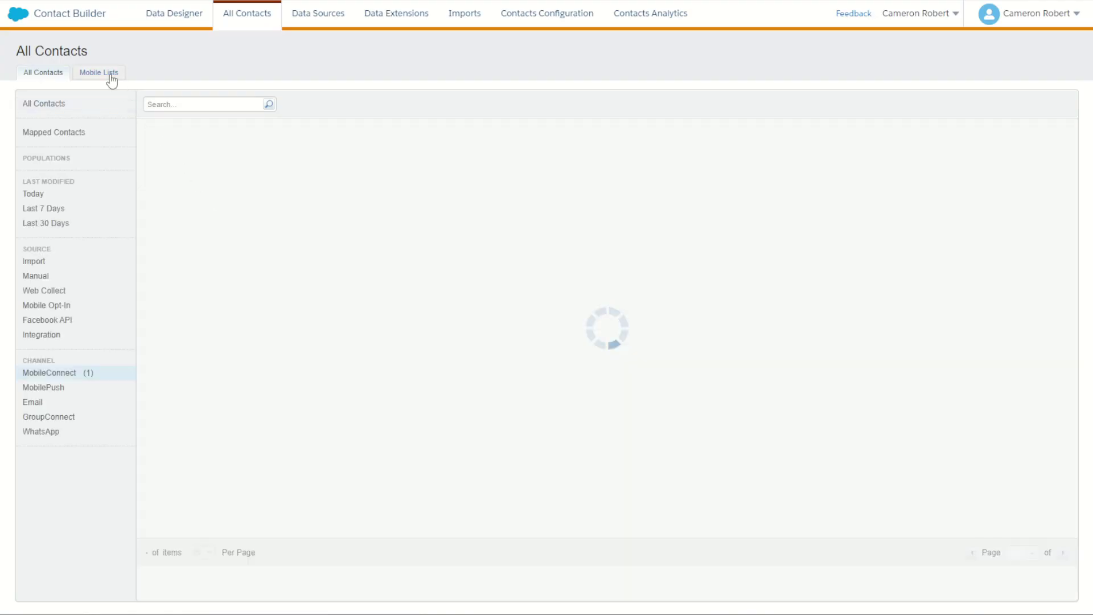
pyautogui.click(111, 75)
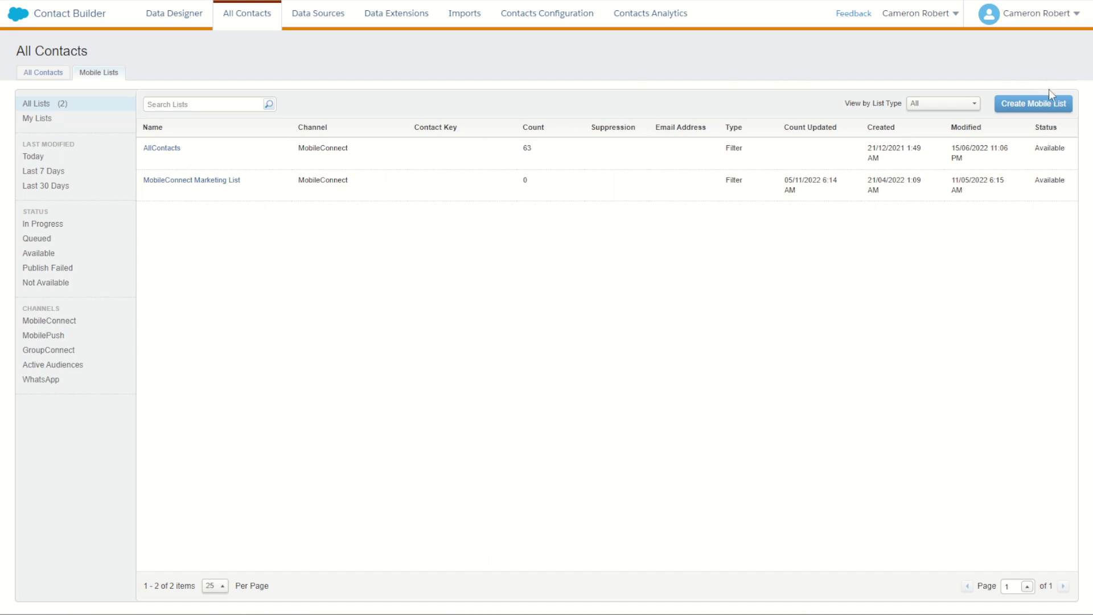
# Step: Create a new MobileConnect filtered list using the All Contacts population
pyautogui.click(1050, 111)
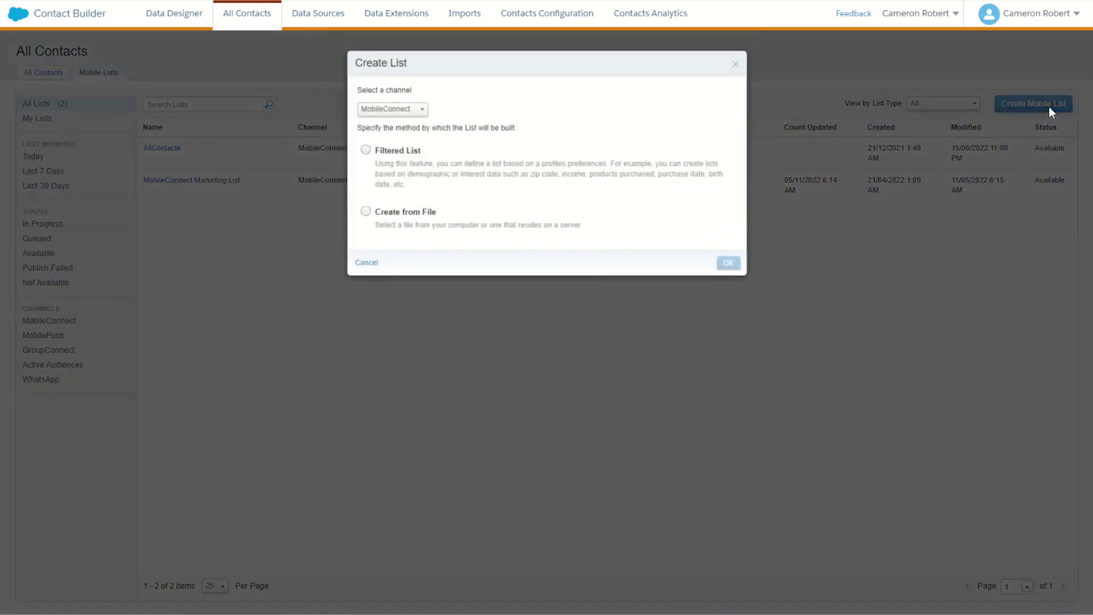
pyautogui.click(399, 163)
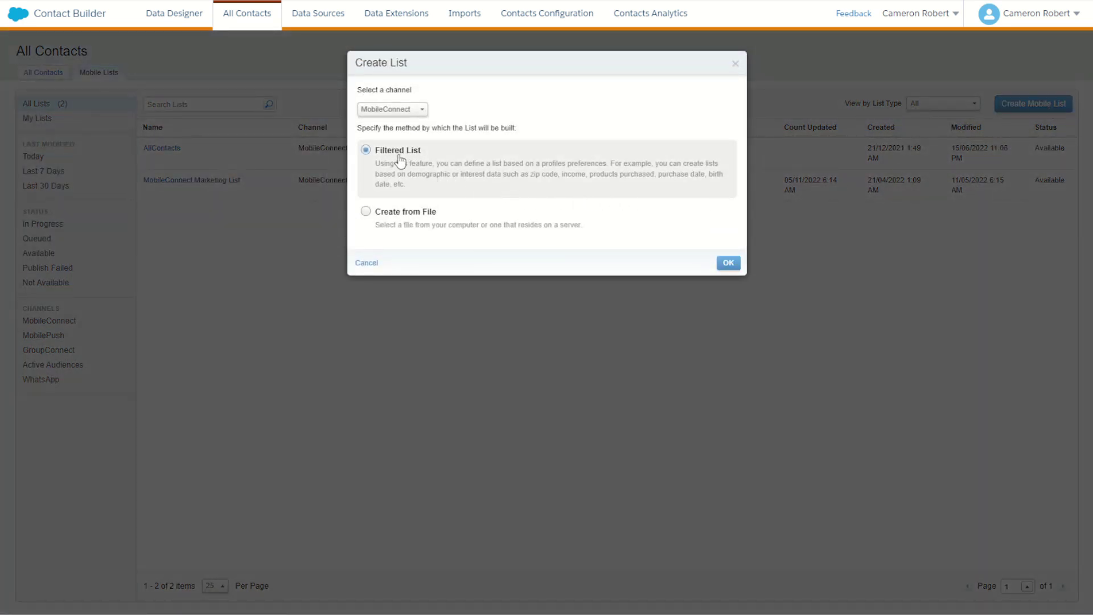
pyautogui.click(408, 112)
pyautogui.click(408, 124)
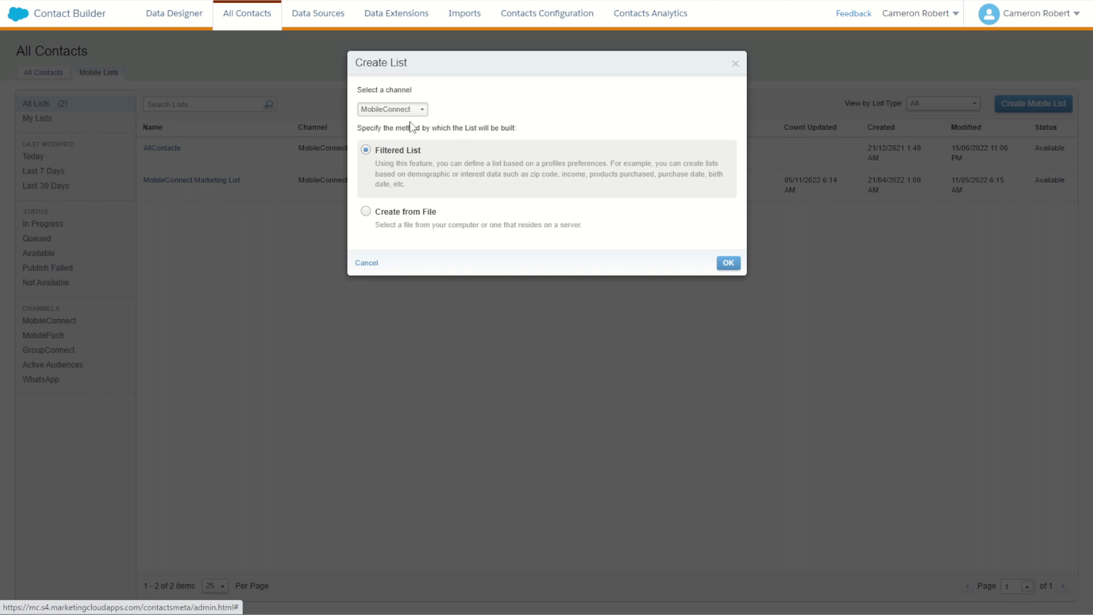
pyautogui.click(728, 263)
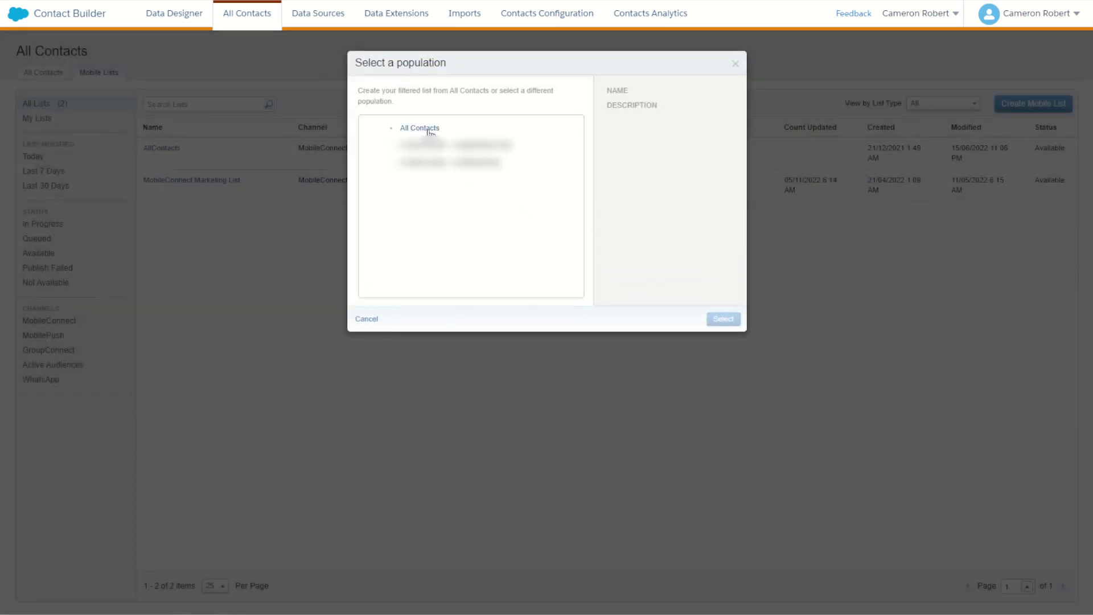
pyautogui.click(428, 130)
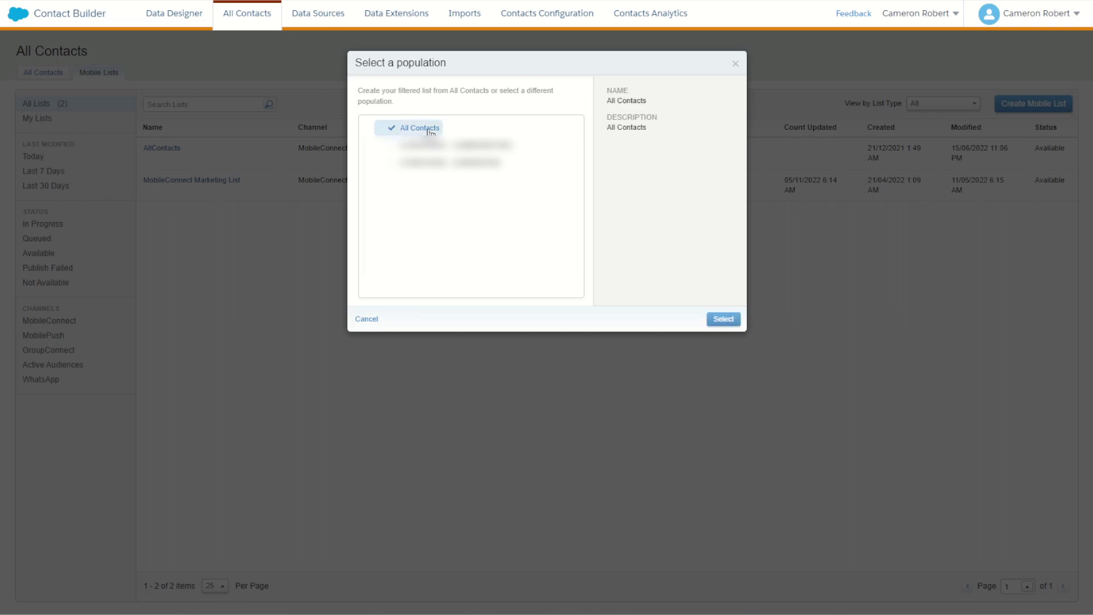
pyautogui.click(732, 323)
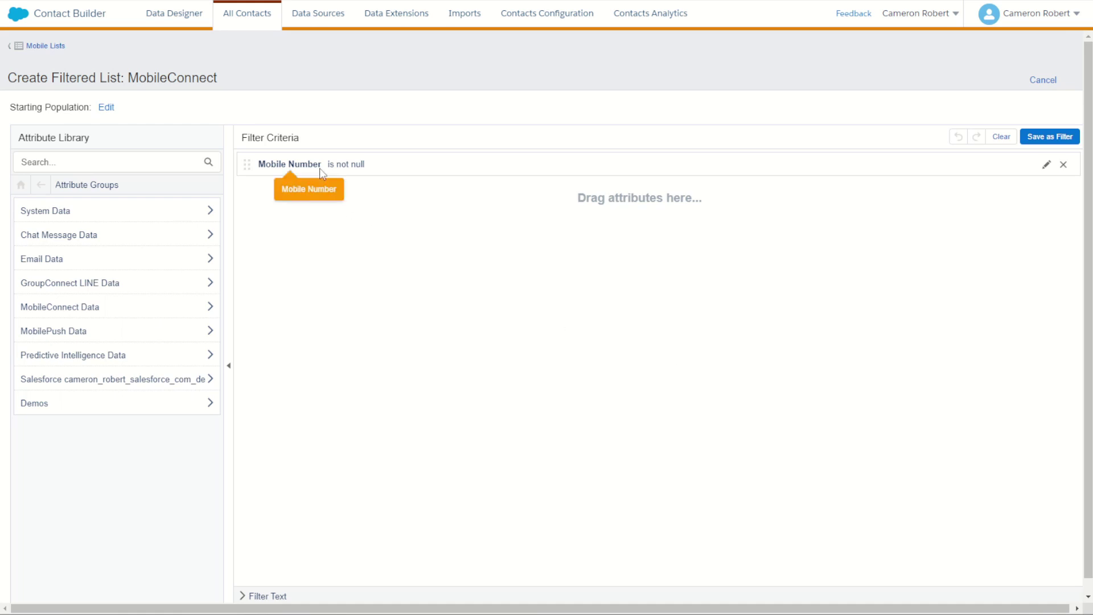
# Step: Remove the Mobile Number criterion and add System Data > Contact > Contact Key instead
pyautogui.click(1064, 165)
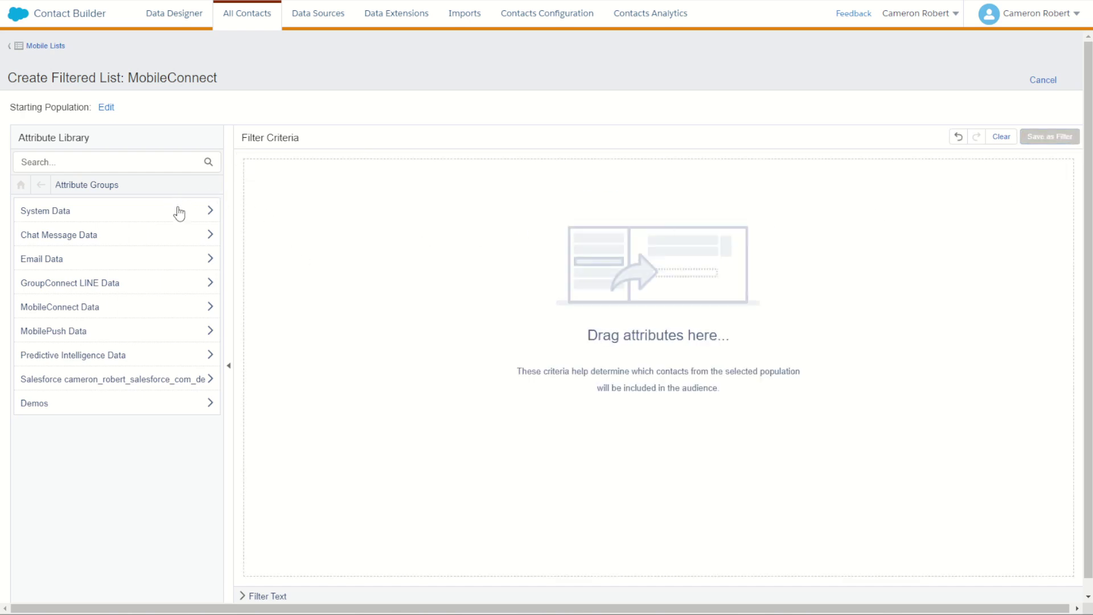
pyautogui.click(209, 212)
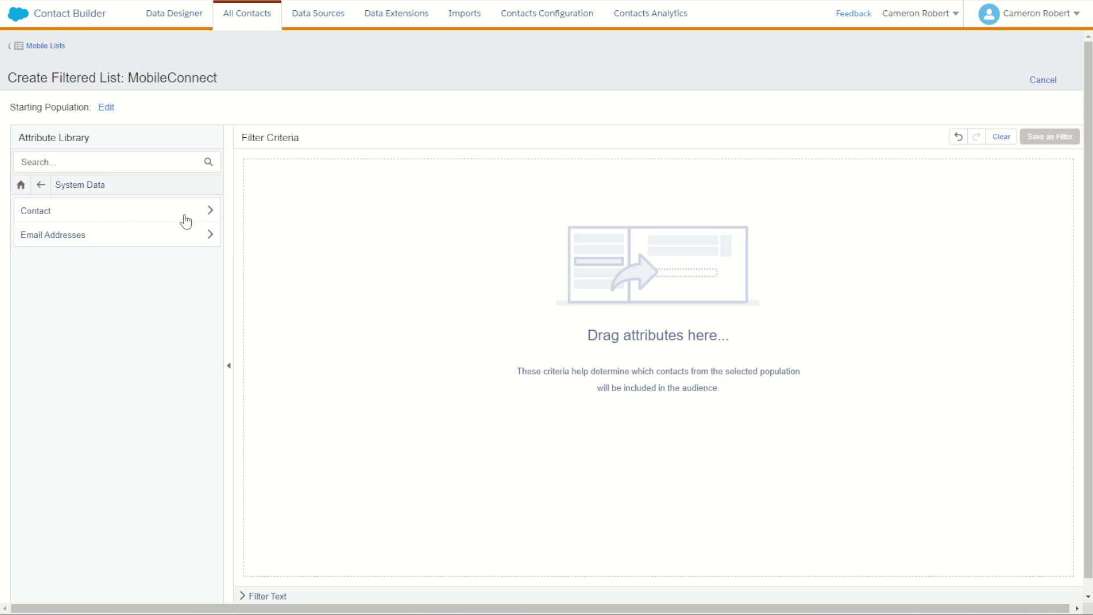
pyautogui.click(205, 212)
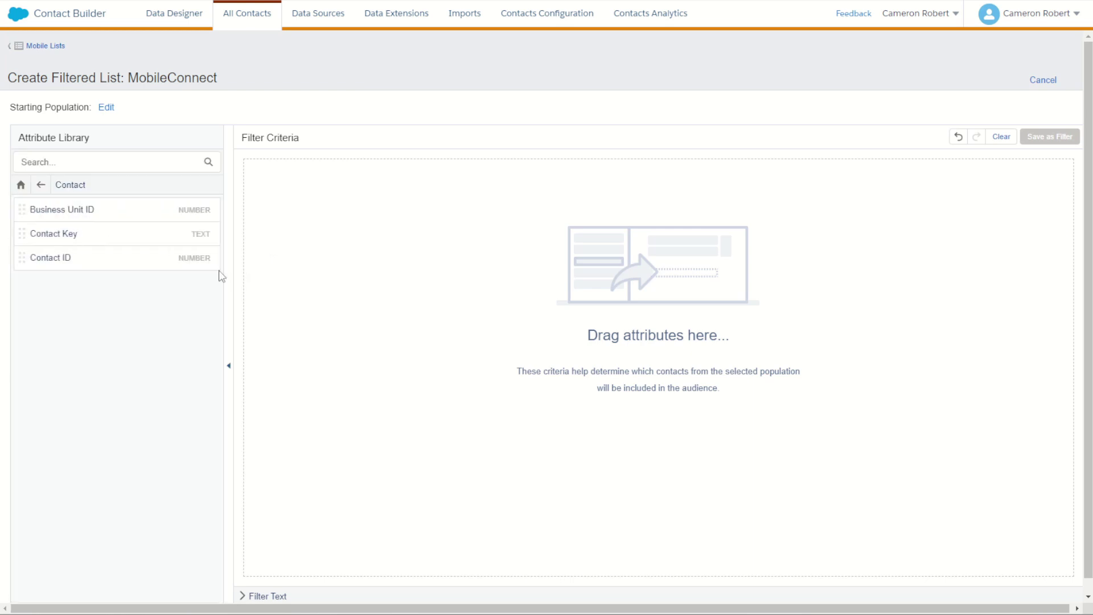
pyautogui.moveTo(68, 237); pyautogui.dragTo(391, 214)
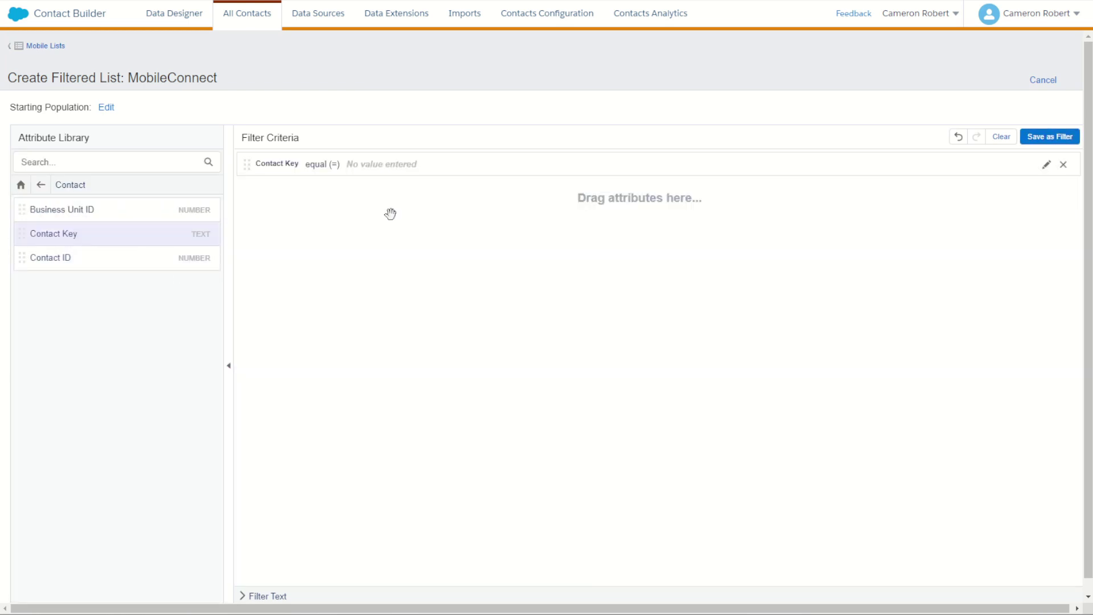
# Step: Set the Contact Key criterion to is not null and save the criteria as a filter
pyautogui.click(359, 169)
pyautogui.click(422, 196)
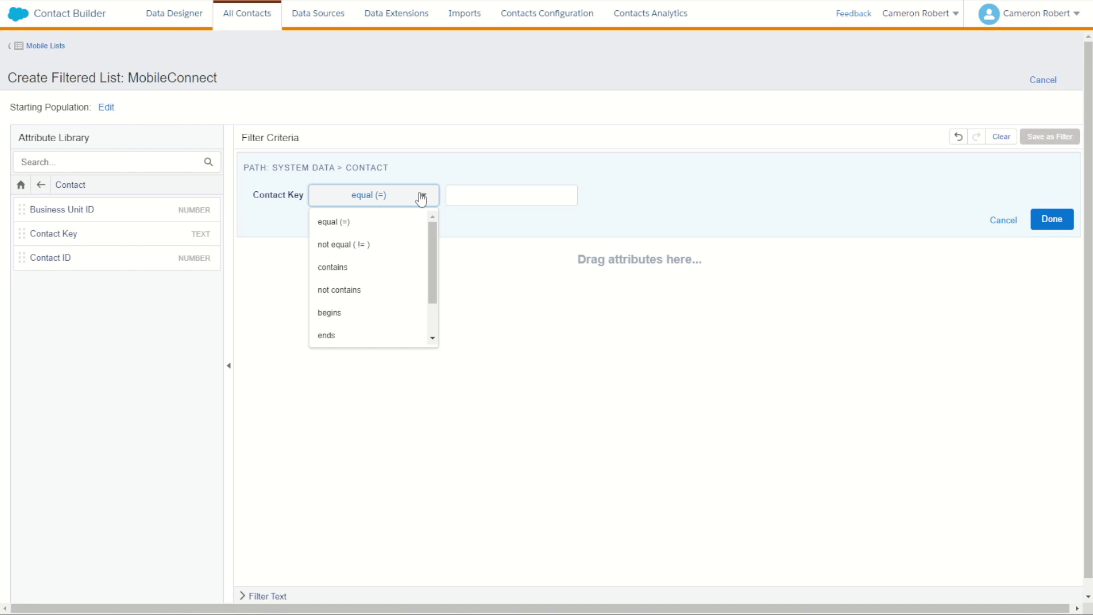
pyautogui.scroll(-1, 366, 272)
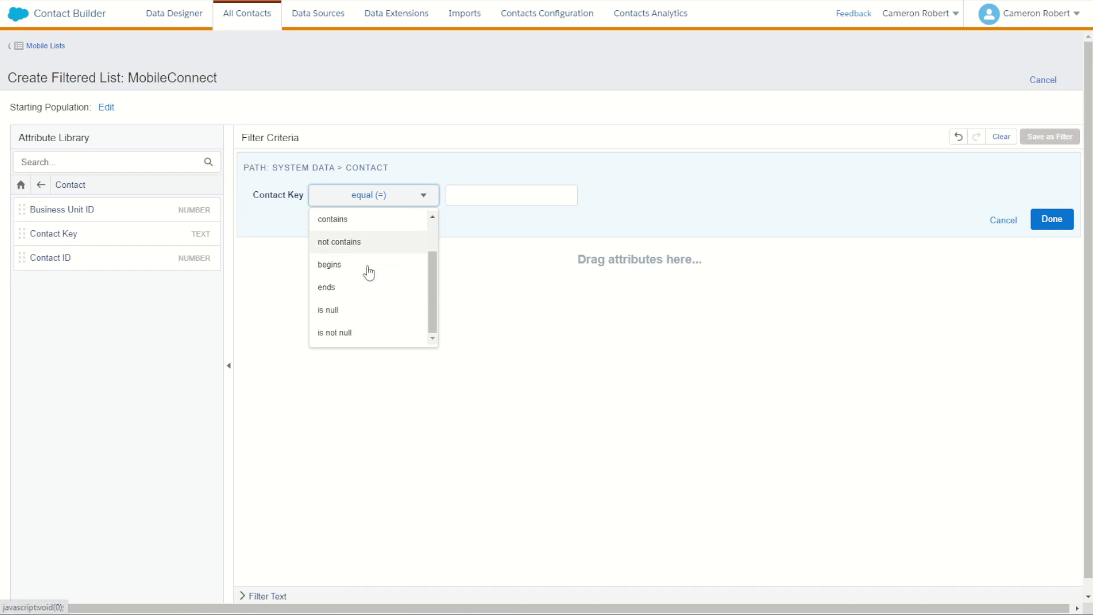
pyautogui.click(353, 336)
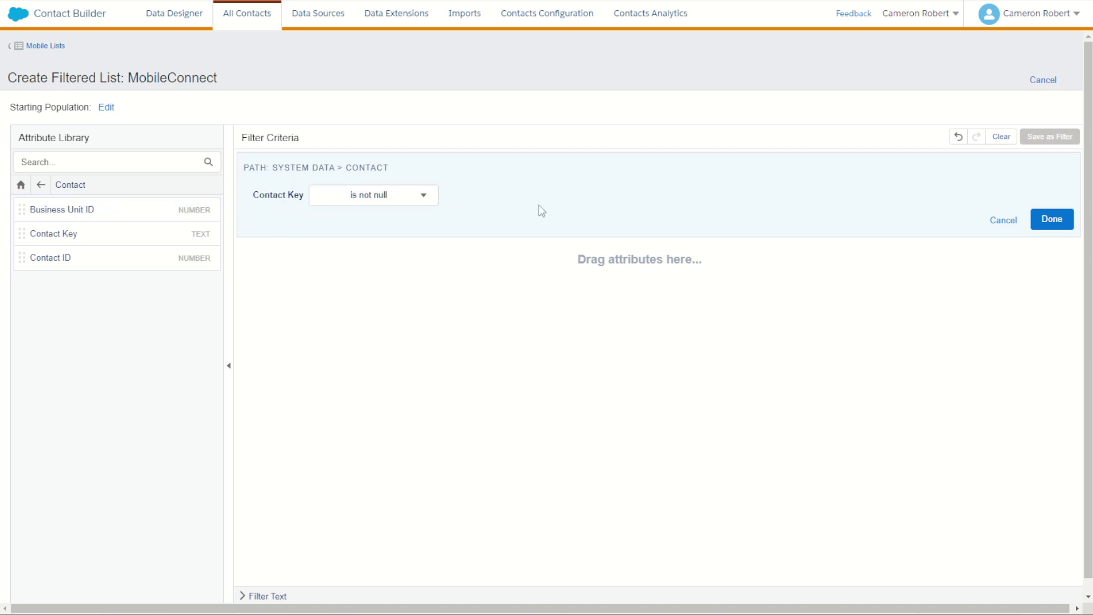
pyautogui.click(1050, 219)
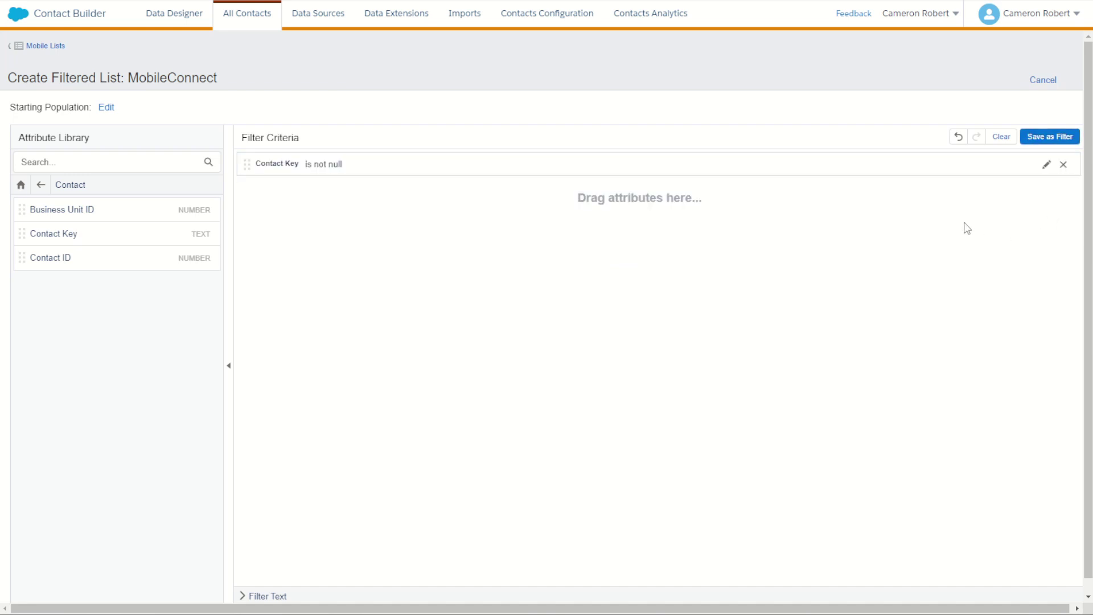
pyautogui.click(1048, 137)
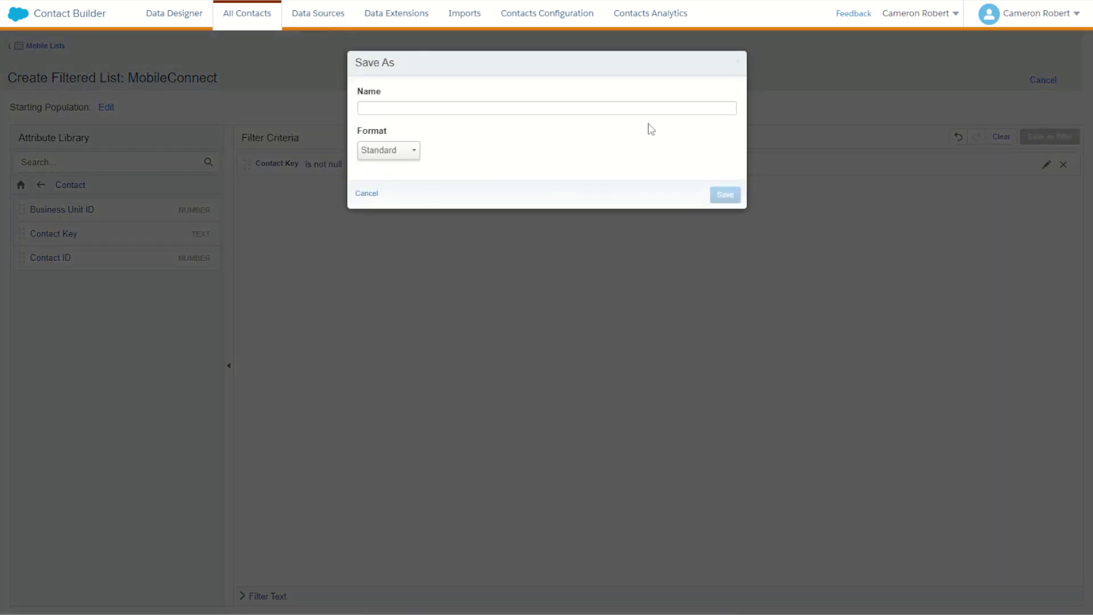
# Step: Save the filter as Demo_AllContacts (3,597 contacts) and select its list name text
pyautogui.click(400, 107)
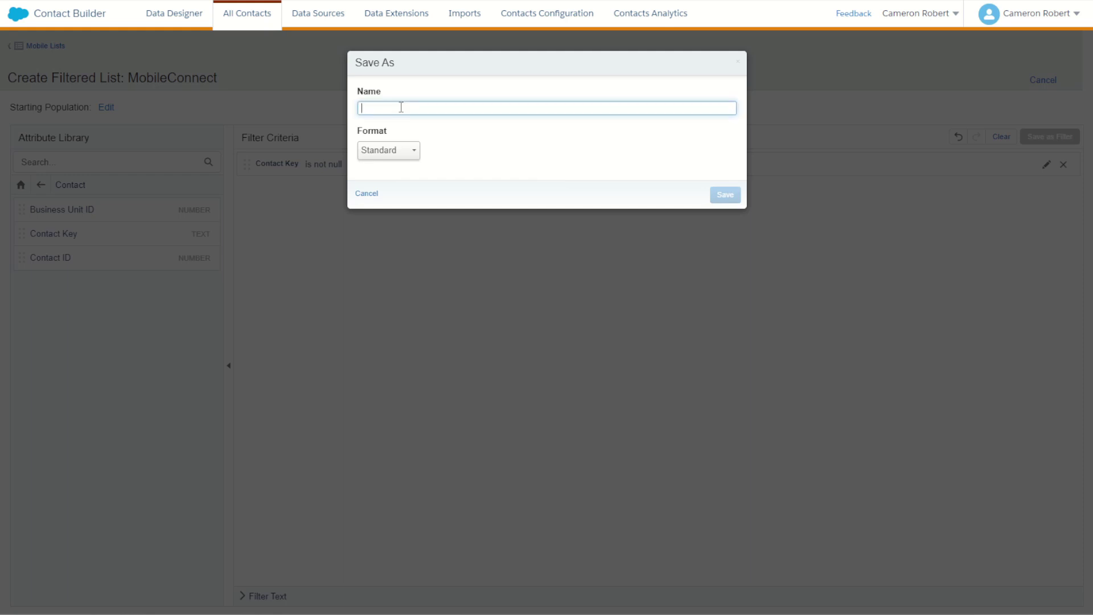
pyautogui.write('Demo_AllContacts')
pyautogui.click(724, 194)
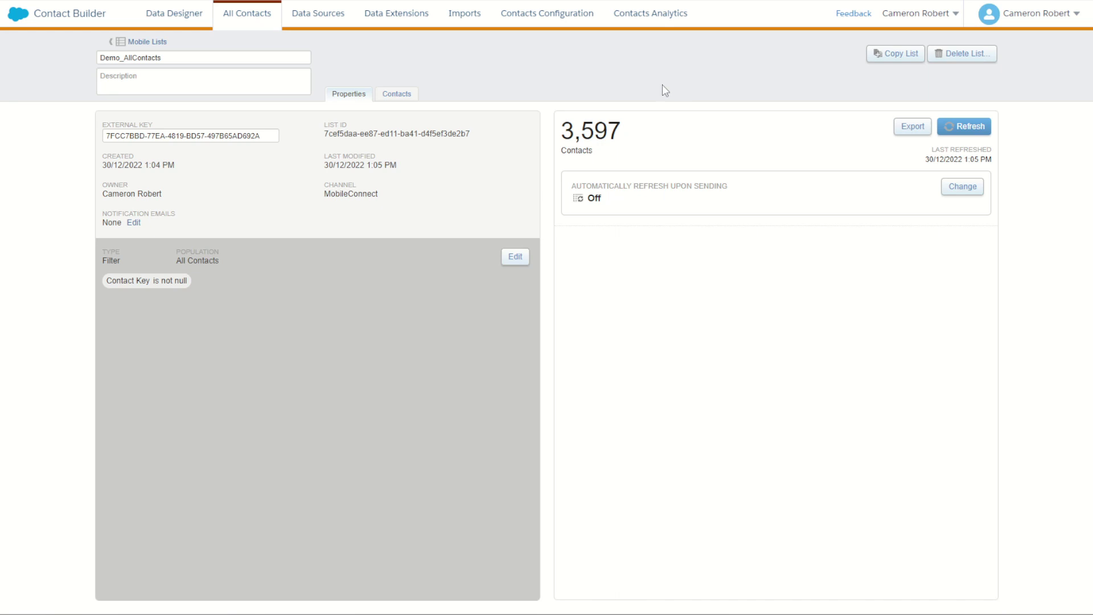
pyautogui.click(170, 58)
pyautogui.moveTo(162, 58); pyautogui.dragTo(109, 57)
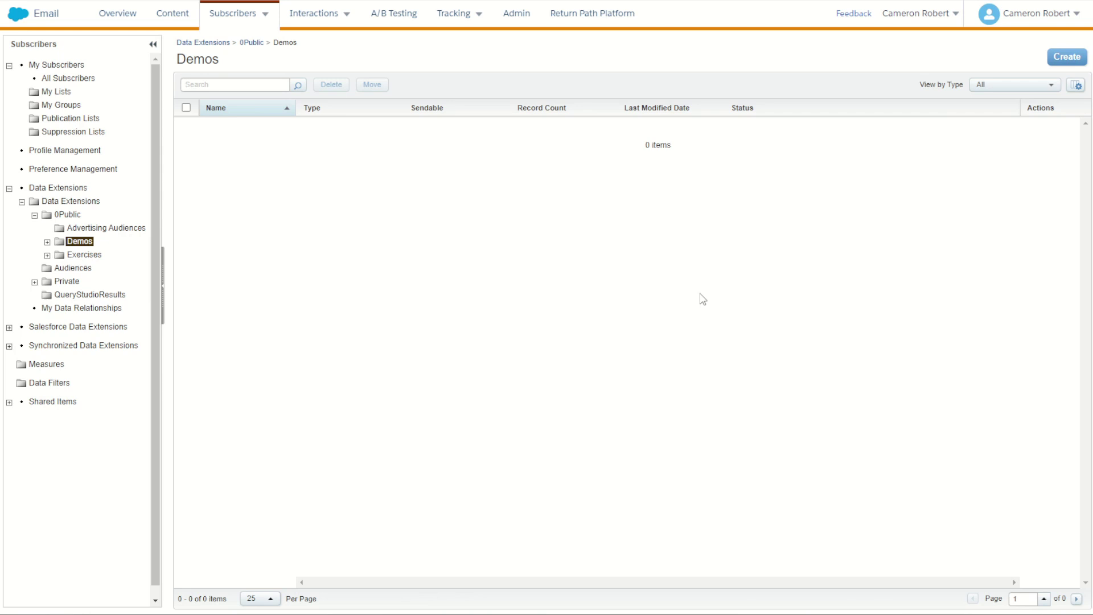
# Step: Start a standard data extension named DemoContacts in Demos and advance past retention settings
pyautogui.click(1058, 61)
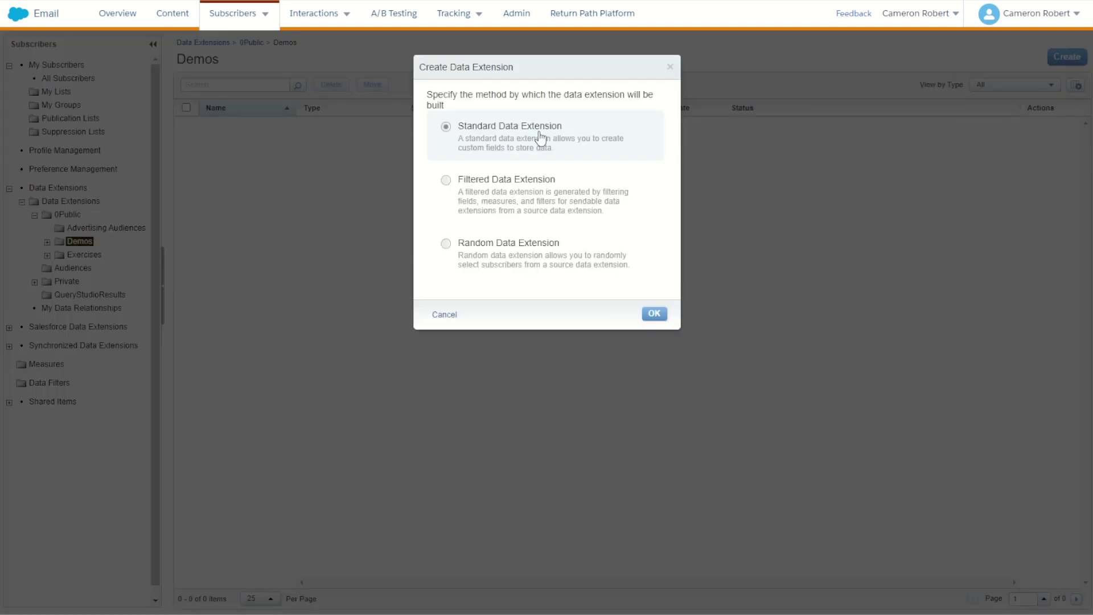
pyautogui.click(656, 315)
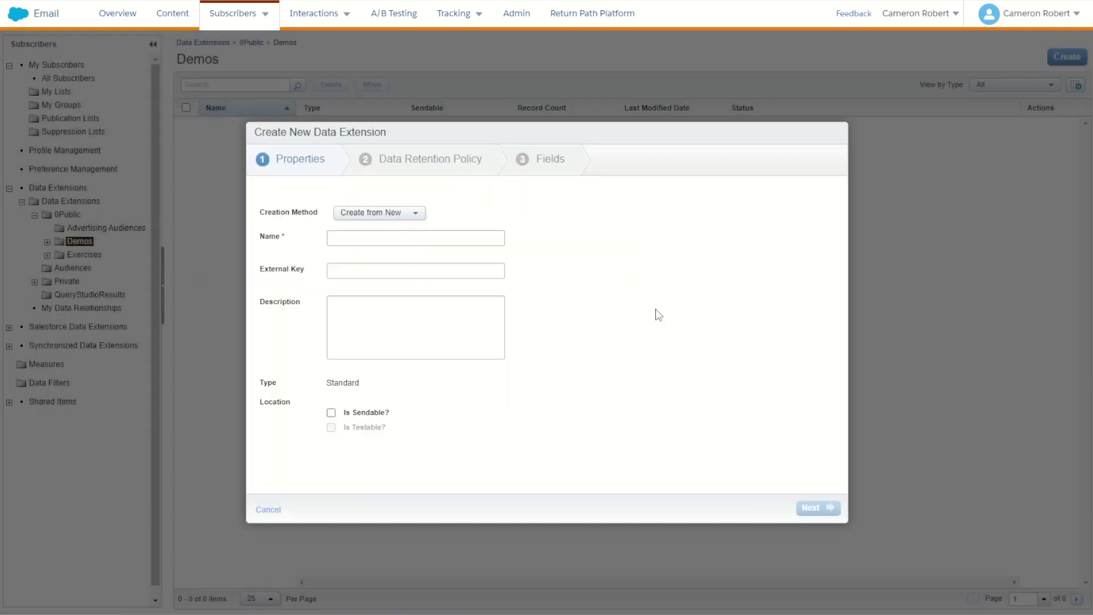
pyautogui.click(369, 239)
pyautogui.write('DemoContacts')
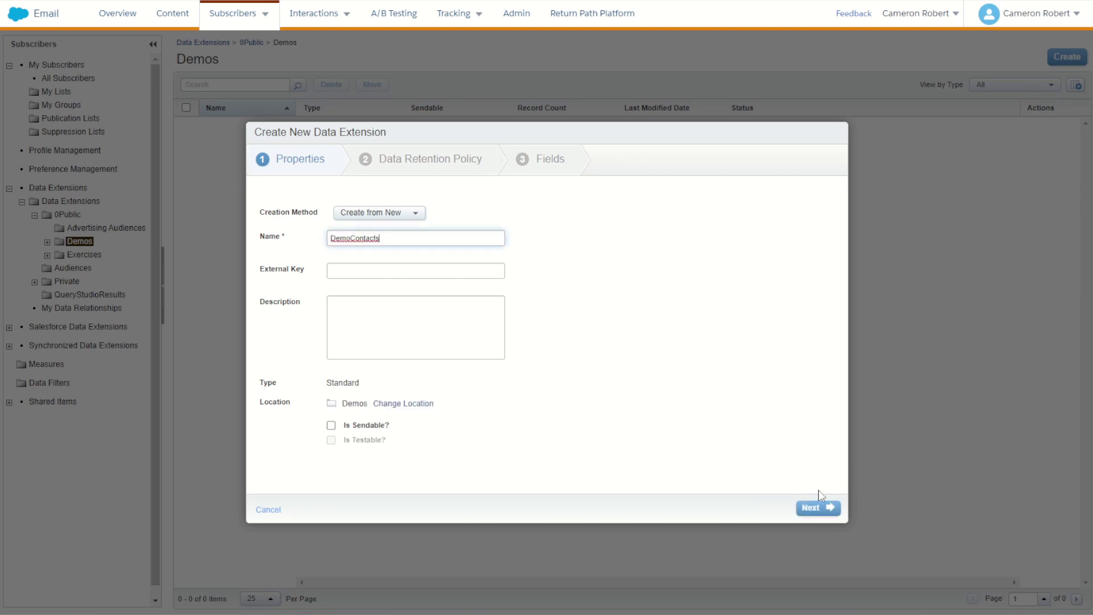
pyautogui.click(822, 509)
pyautogui.click(817, 507)
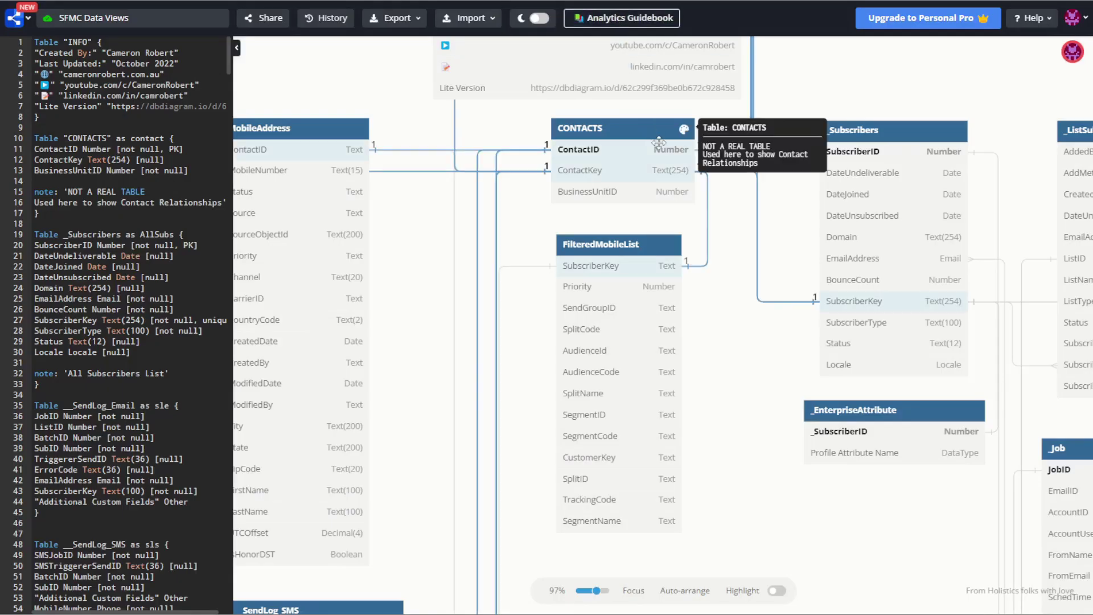
# Step: Check the FilteredMobileList SubscriberKey definition in the diagram, then select the first field name
pyautogui.moveTo(648, 243)
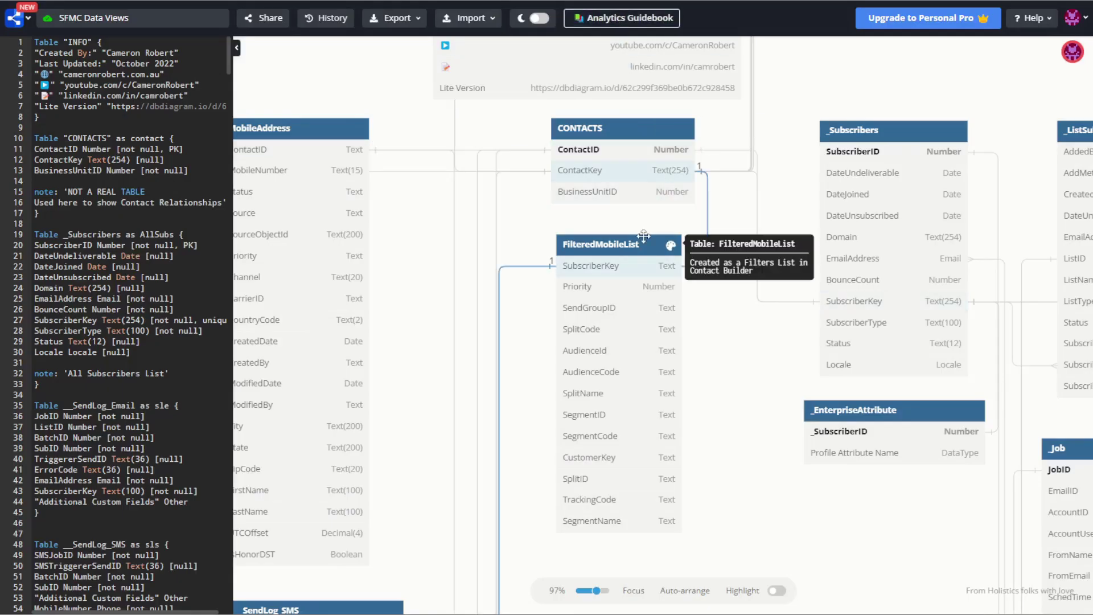
pyautogui.click(612, 272)
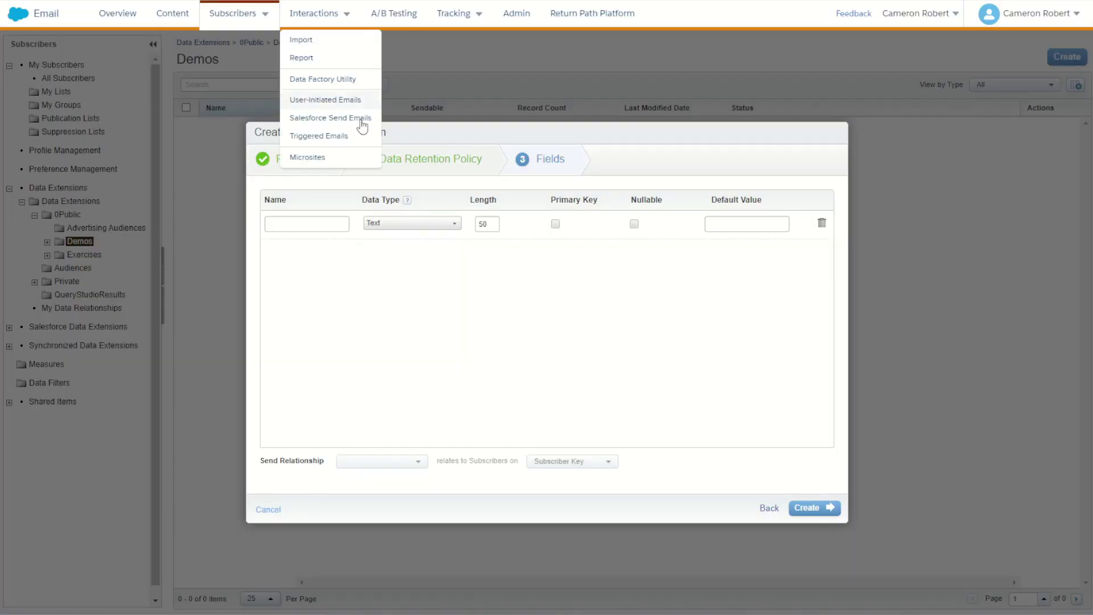
pyautogui.click(306, 224)
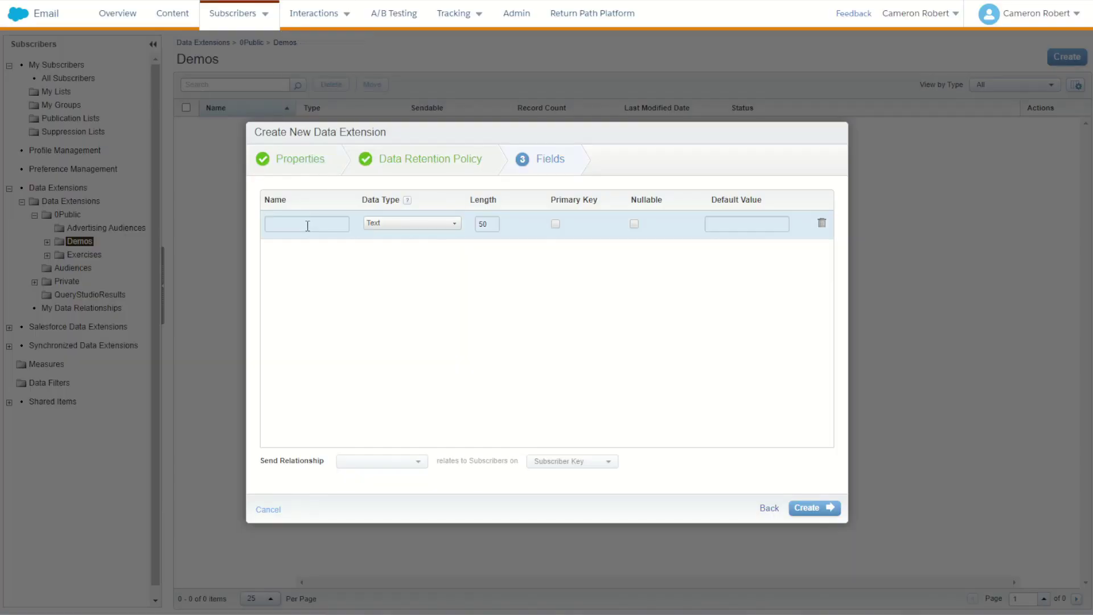
# Step: Define one SubscriberKey text field of length 250, drop the blank row, and create DemoContacts
pyautogui.write('SubscriberKey')
pyautogui.click(477, 224)
pyautogui.write('2')
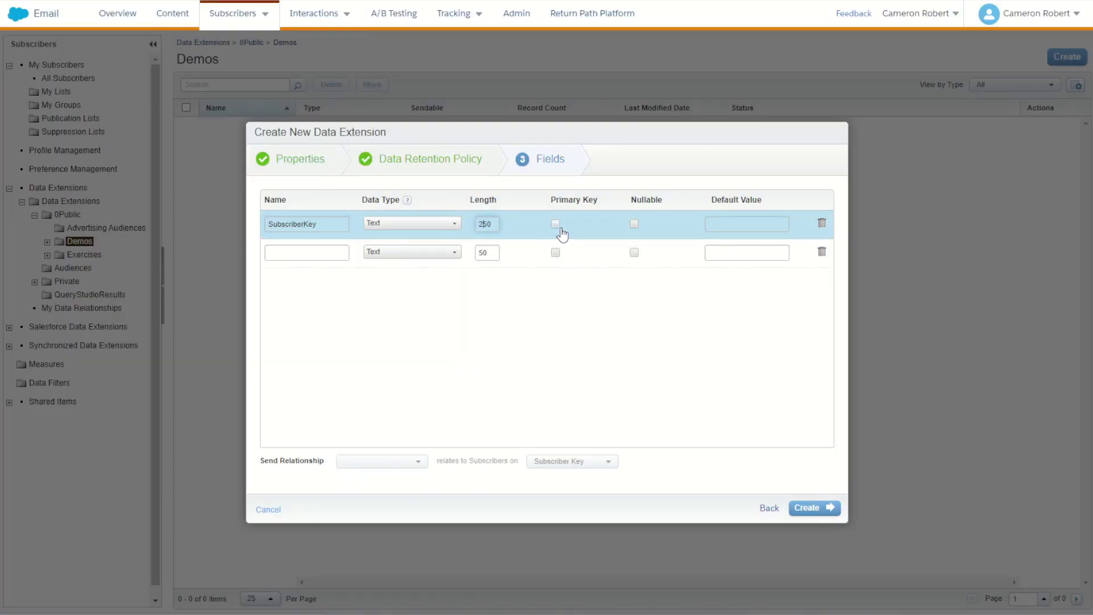
pyautogui.click(821, 251)
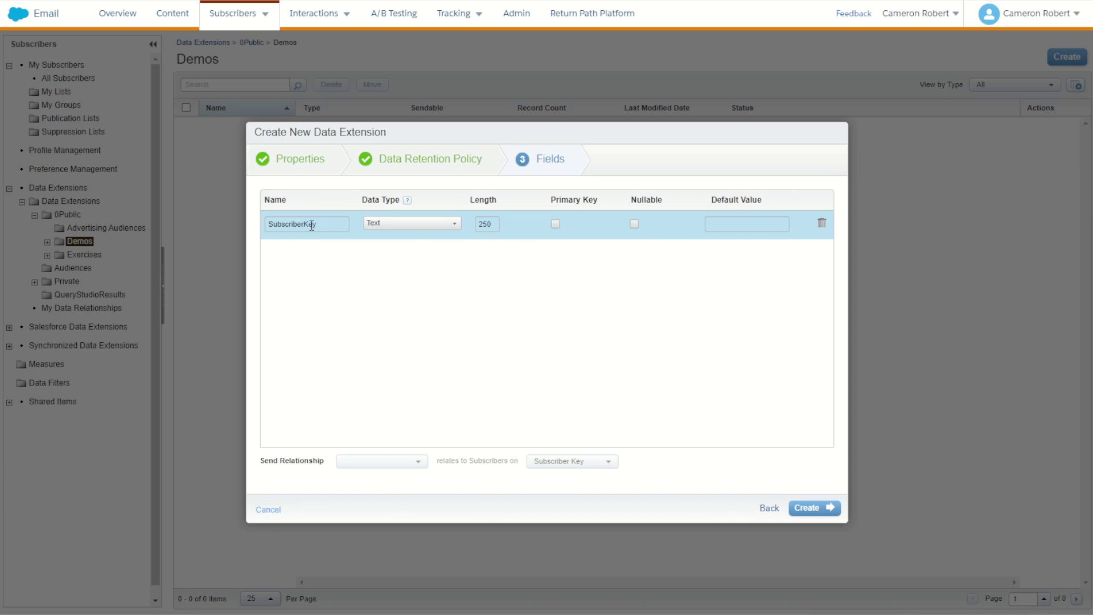
pyautogui.click(814, 508)
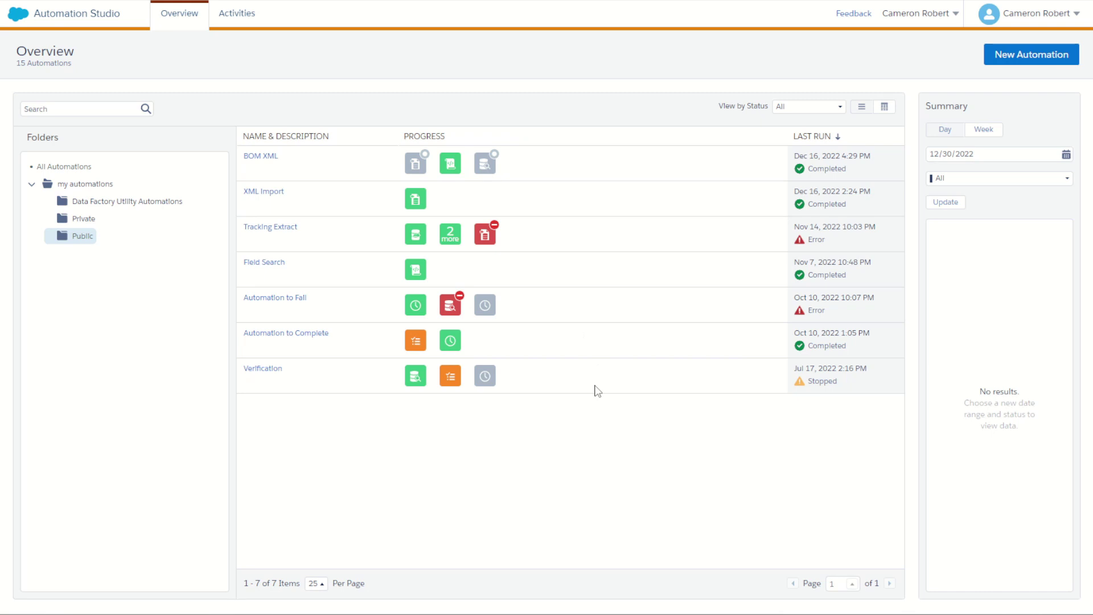
# Step: Create a new automation named demo contacts with a Schedule as its starting source
pyautogui.click(996, 55)
pyautogui.click(102, 102)
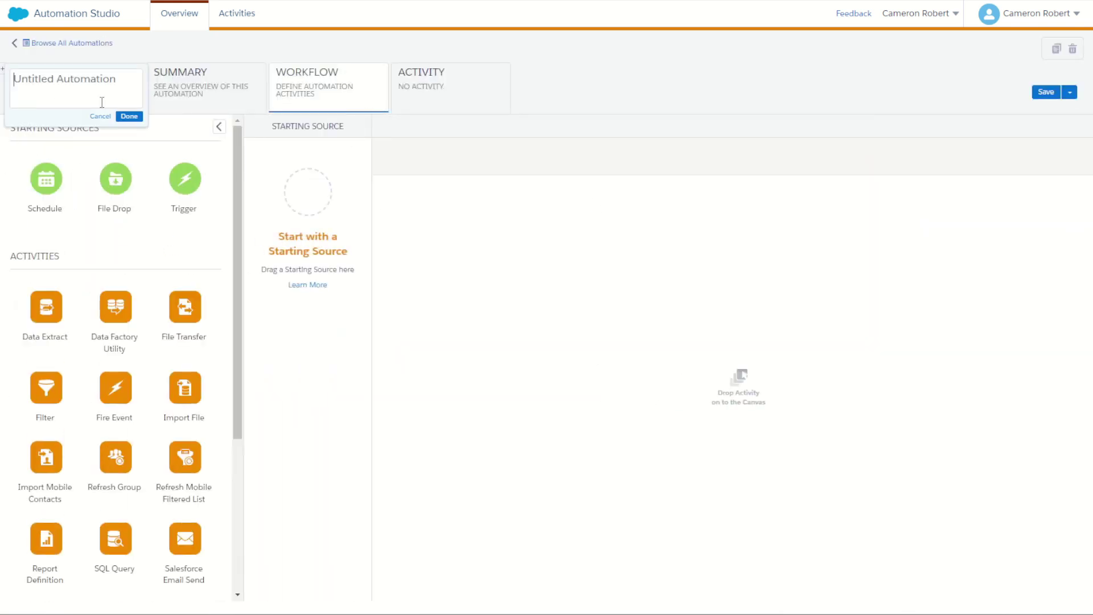
pyautogui.write('demo contacts')
pyautogui.click(129, 116)
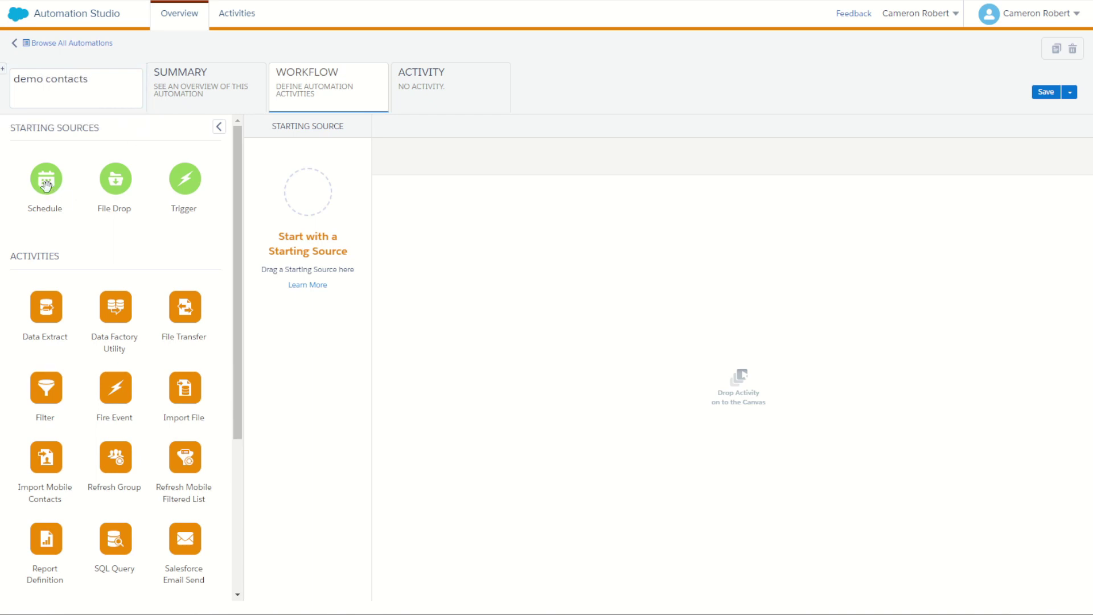
pyautogui.moveTo(46, 183); pyautogui.dragTo(308, 212)
# Step: Add a SQL Query step with a new query activity named demo contacts
pyautogui.moveTo(115, 540); pyautogui.dragTo(545, 389)
pyautogui.click(493, 253)
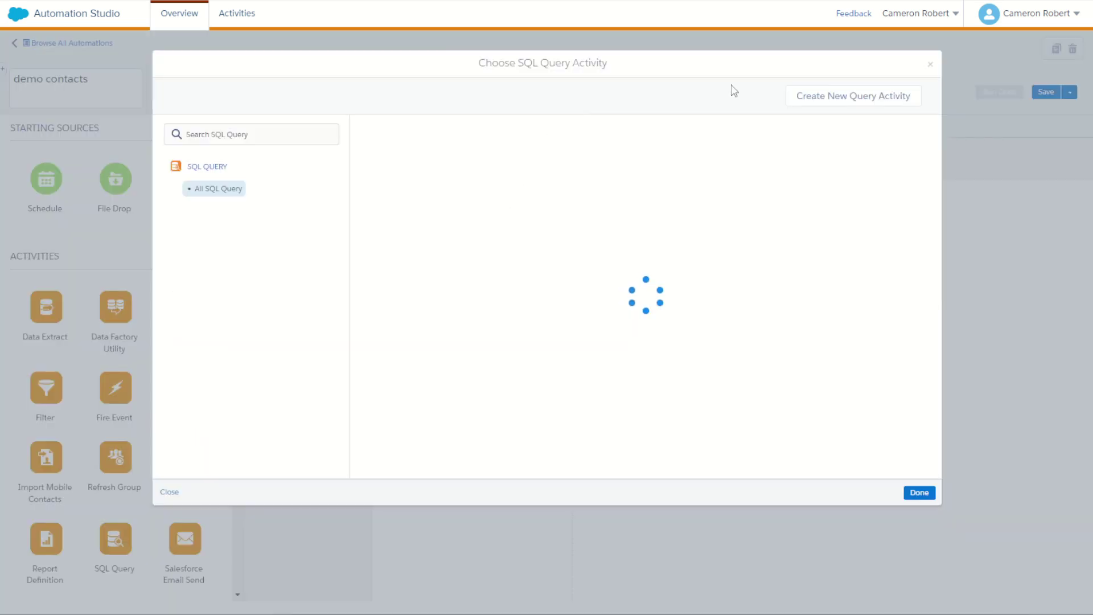
pyautogui.click(805, 99)
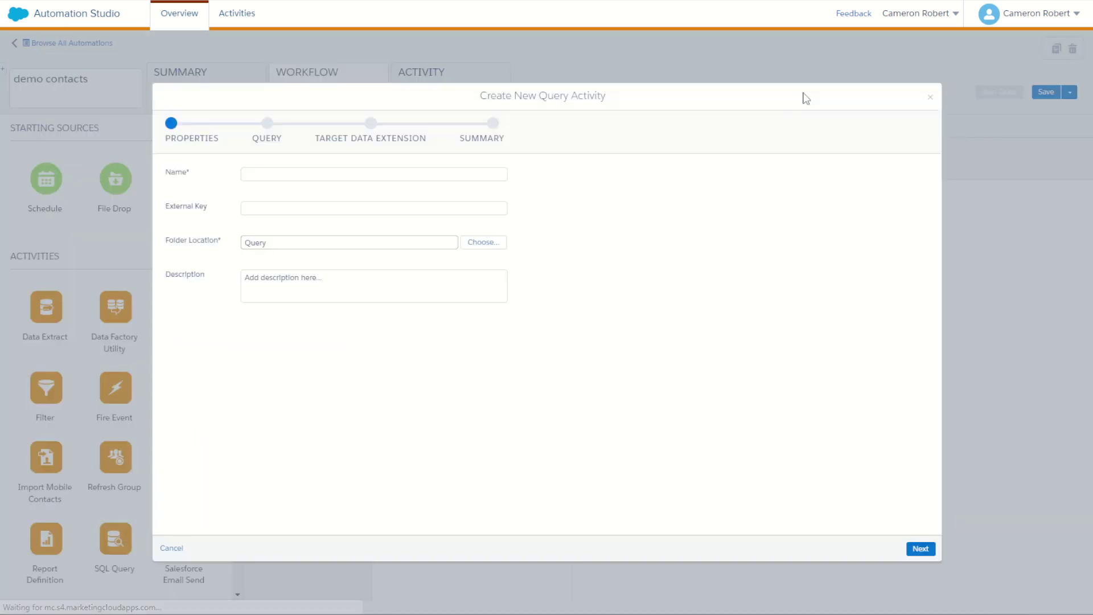
pyautogui.click(424, 179)
pyautogui.write('demo contacts')
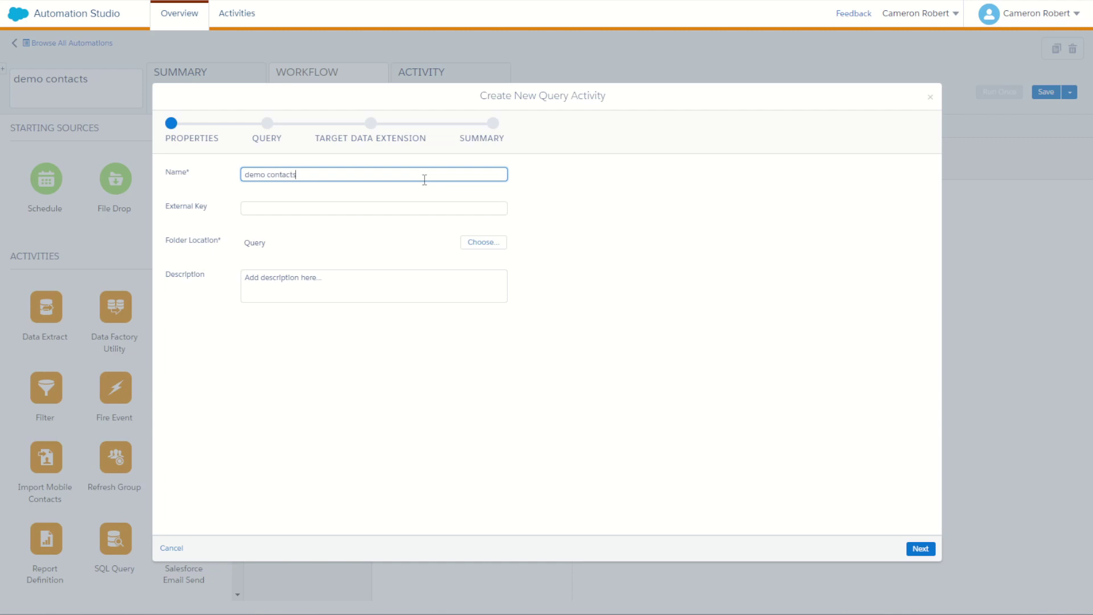
pyautogui.click(920, 548)
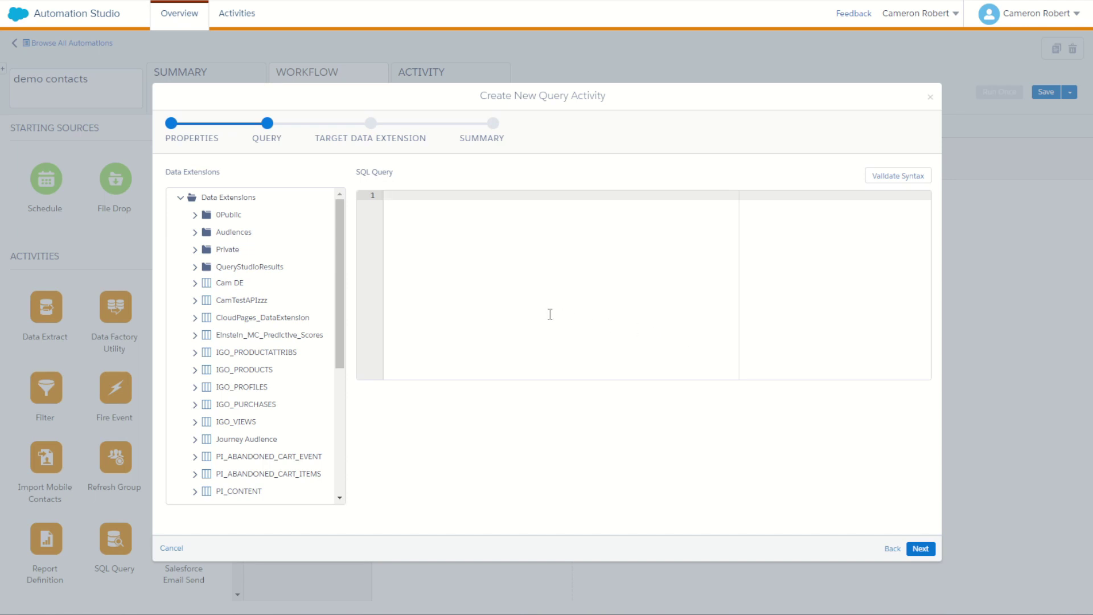
# Step: Write SELECT SubscriberKey FROM using the DemoContacts SubscriberKey field
pyautogui.click(194, 215)
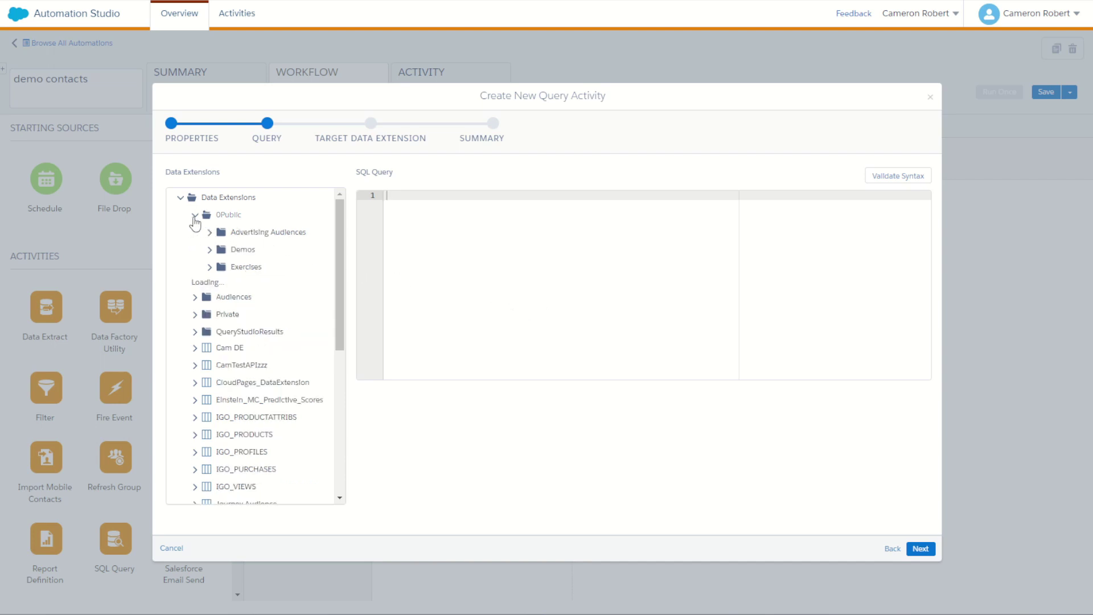
pyautogui.click(210, 249)
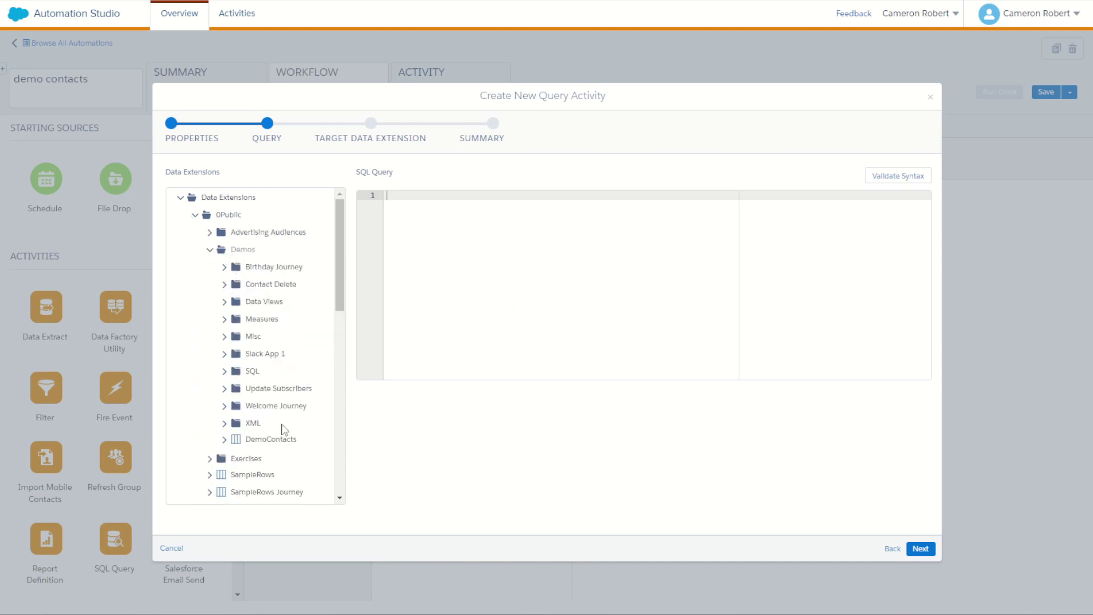
pyautogui.moveTo(279, 439); pyautogui.dragTo(489, 290)
pyautogui.click(388, 196)
pyautogui.press('Return')
pyautogui.press('Up')
pyautogui.write('SELEC')
pyautogui.click(464, 205)
pyautogui.press('Return')
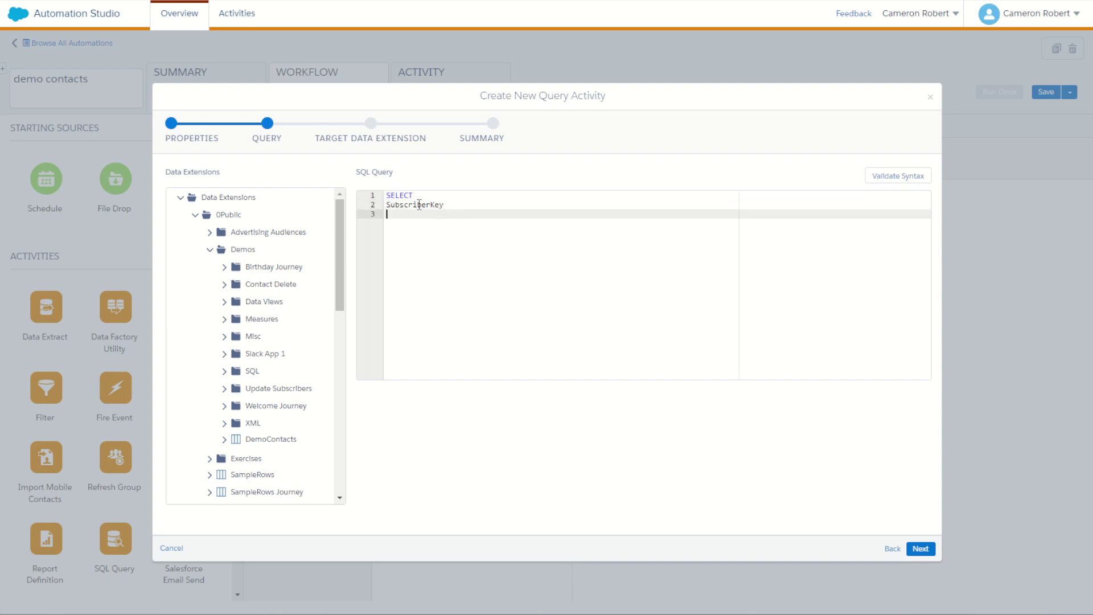
pyautogui.write('FROM')
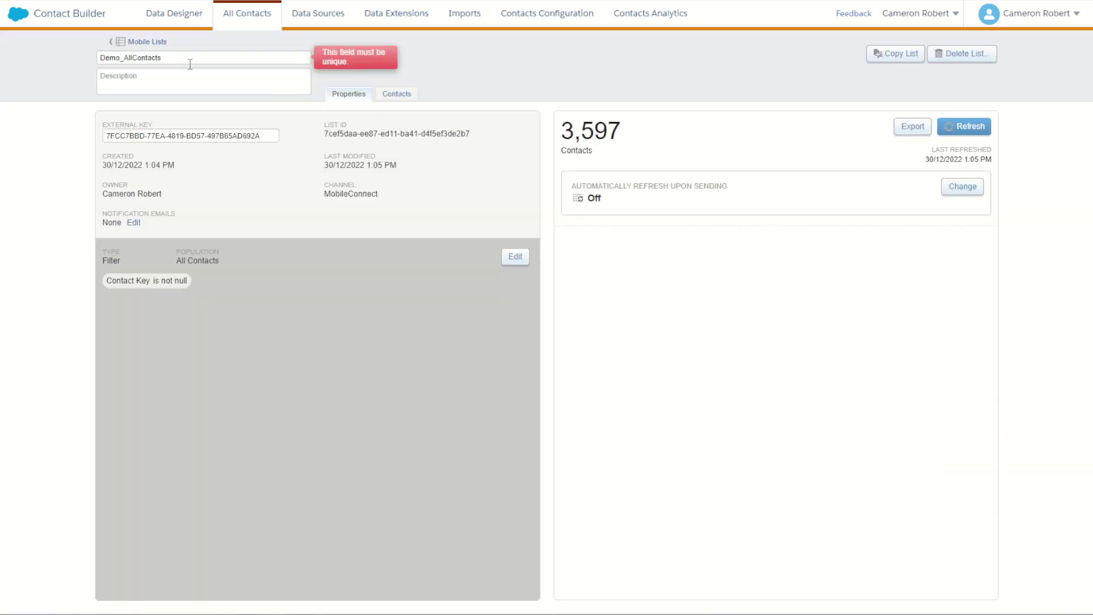
# Step: Complete the FROM clause with [Demo_AllContacts] and validate the query syntax
pyautogui.click(178, 58)
pyautogui.hotkey('ctrl', 'c')
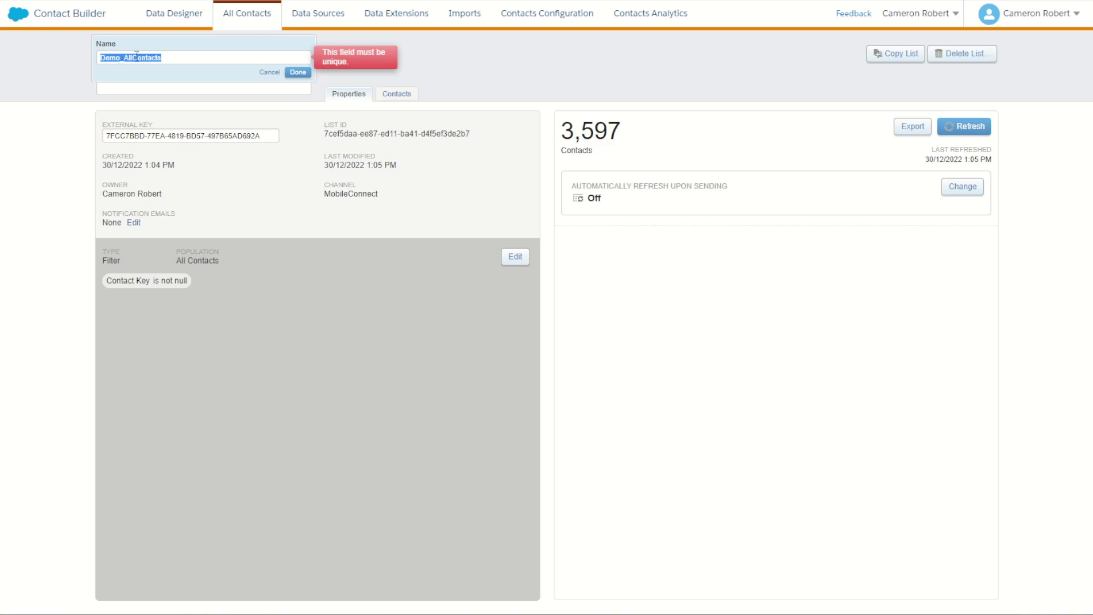
pyautogui.click(298, 72)
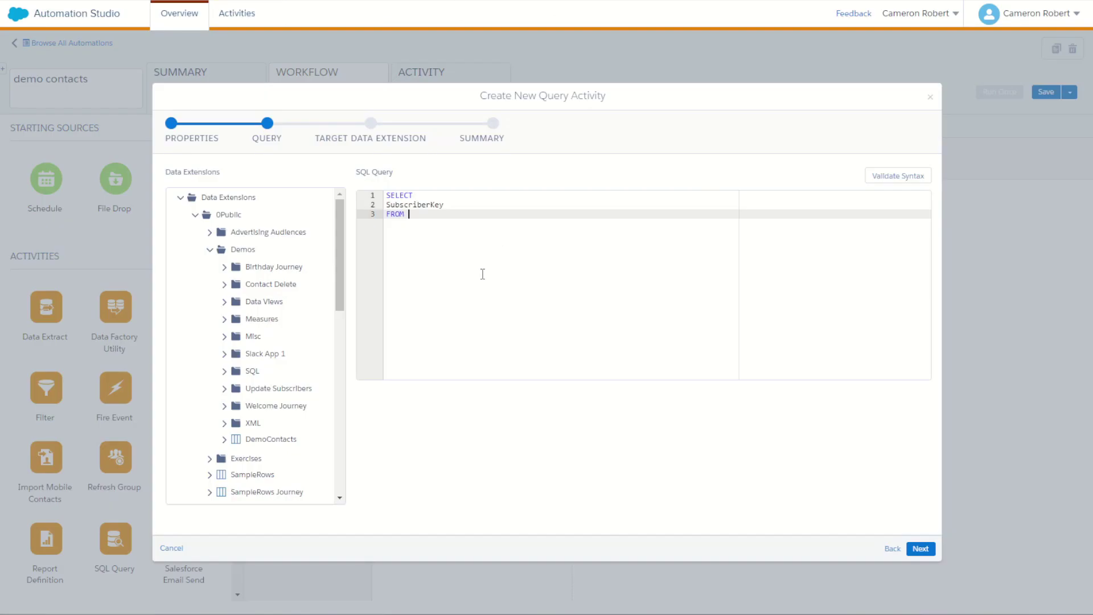
pyautogui.write('[')
pyautogui.hotkey('ctrl', 'v')
pyautogui.click(507, 219)
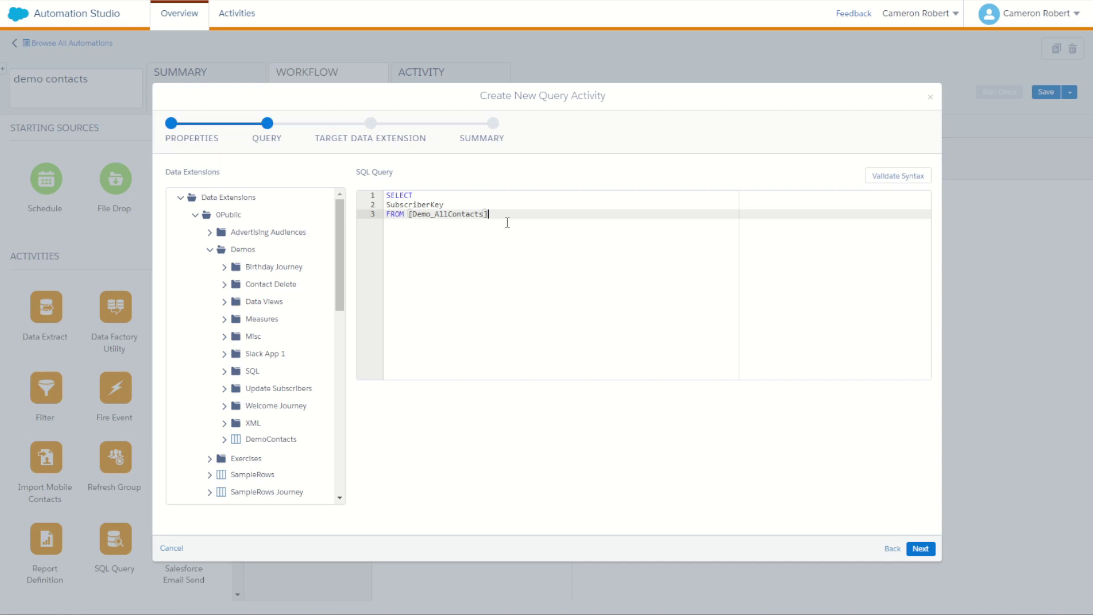
pyautogui.click(900, 176)
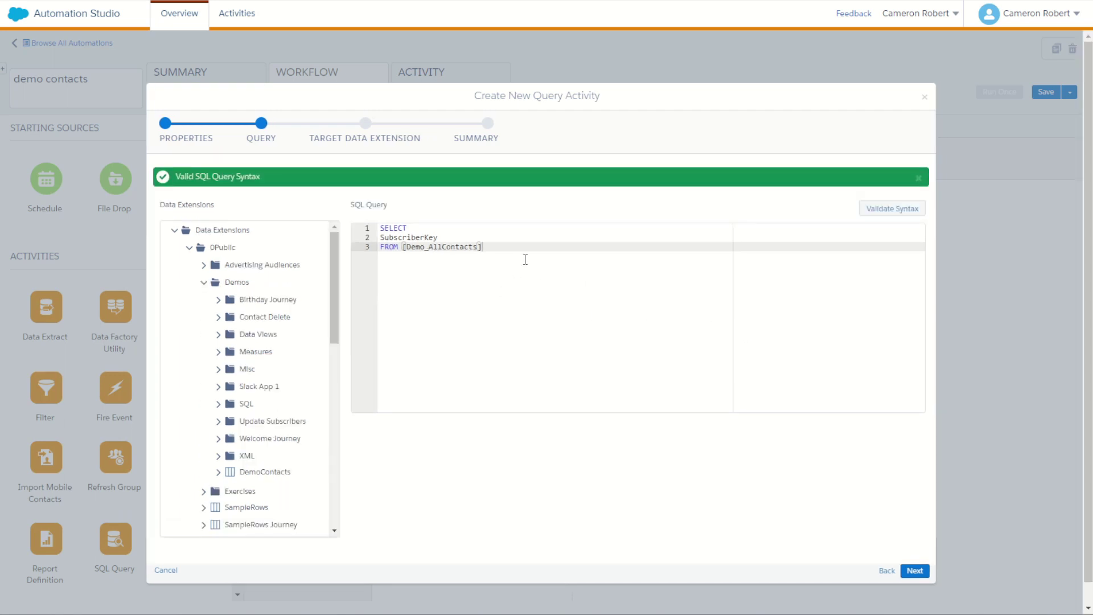
pyautogui.click(916, 572)
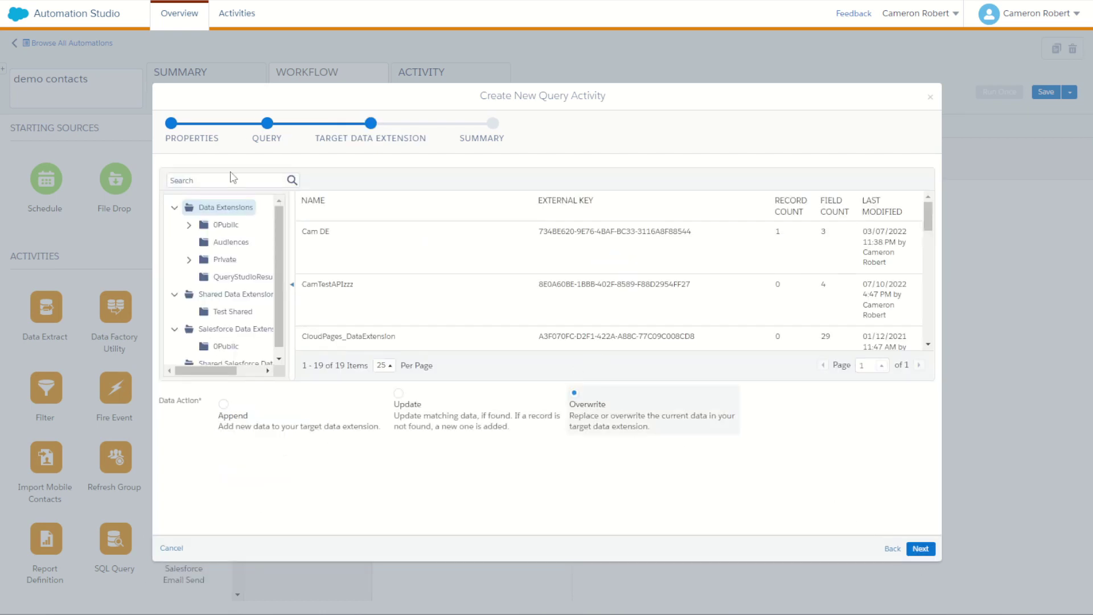
# Step: Target 0Public > Demos > DemoContacts with Overwrite and finish the demo contacts query activity
pyautogui.click(189, 225)
pyautogui.click(231, 260)
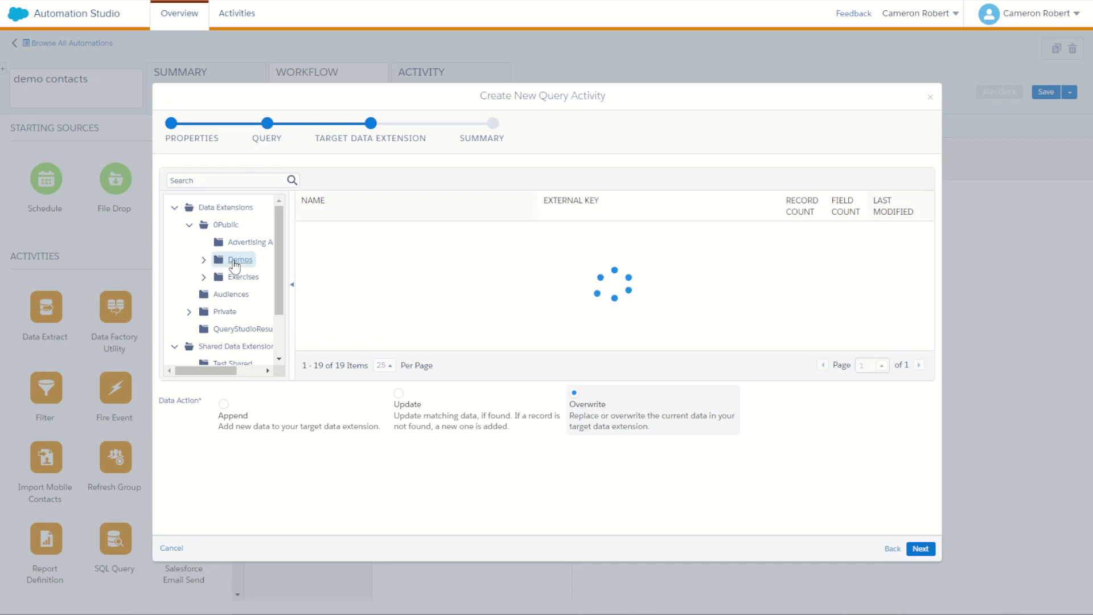
pyautogui.click(352, 246)
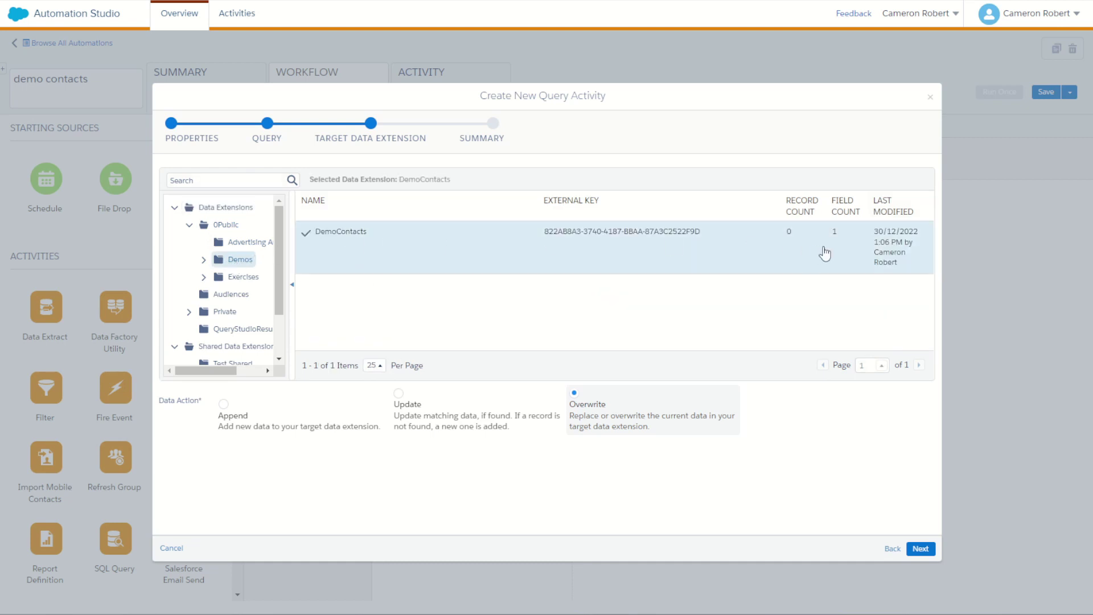
pyautogui.click(920, 550)
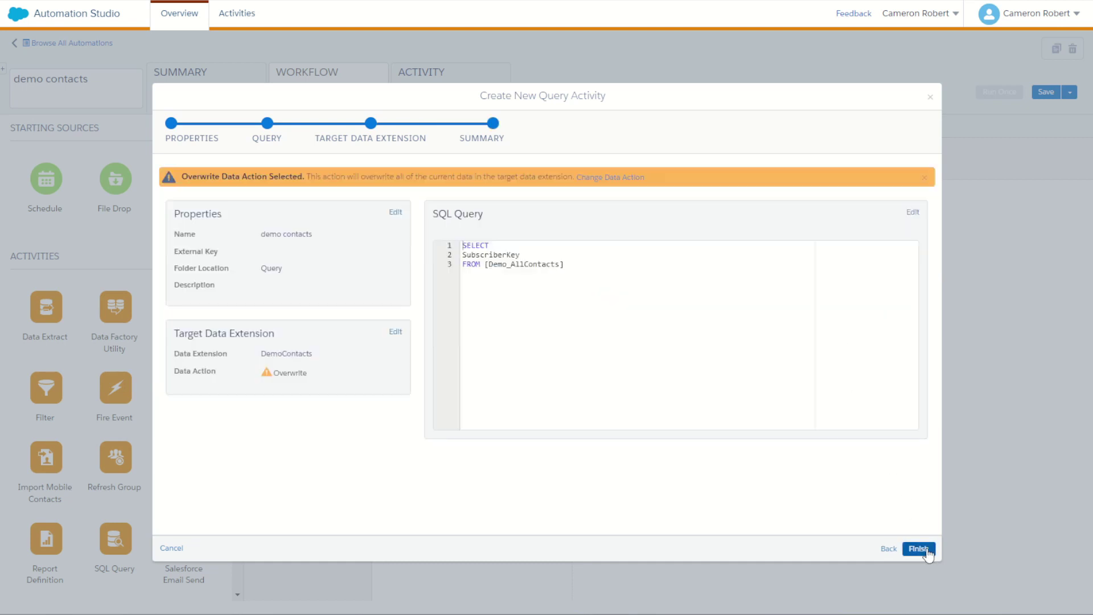
pyautogui.click(923, 550)
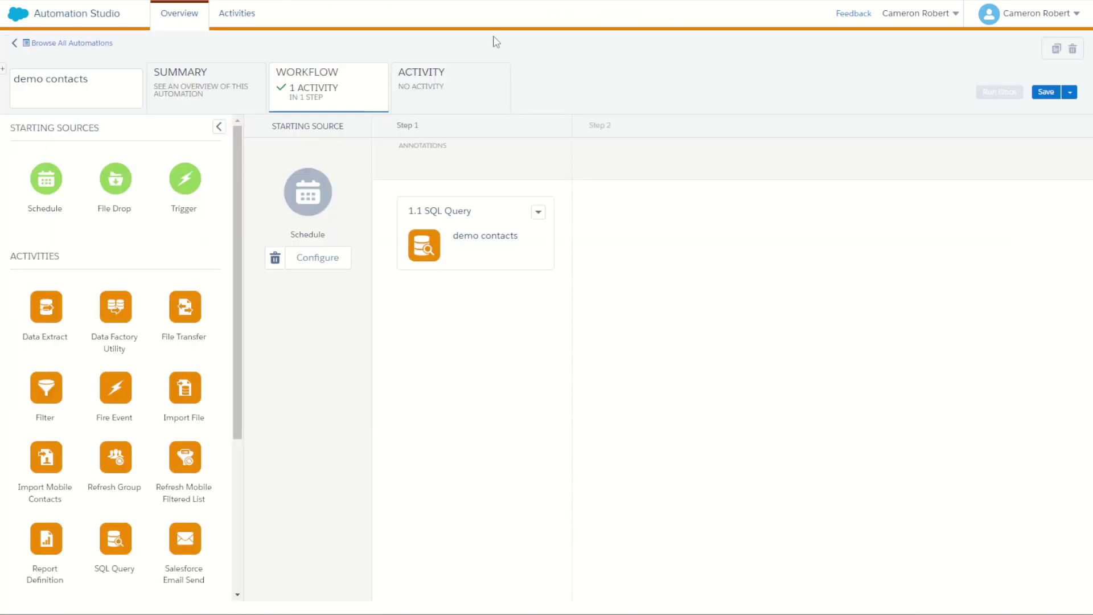
# Step: Save the demo contacts automation, run all its activities once now, and refresh the run log
pyautogui.click(1046, 92)
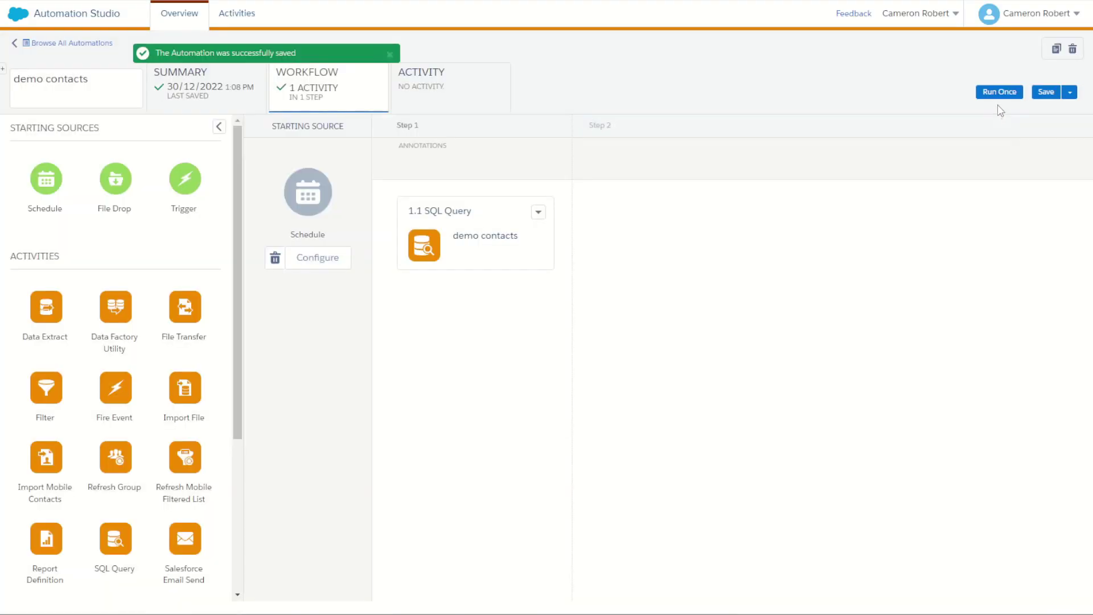
pyautogui.click(999, 92)
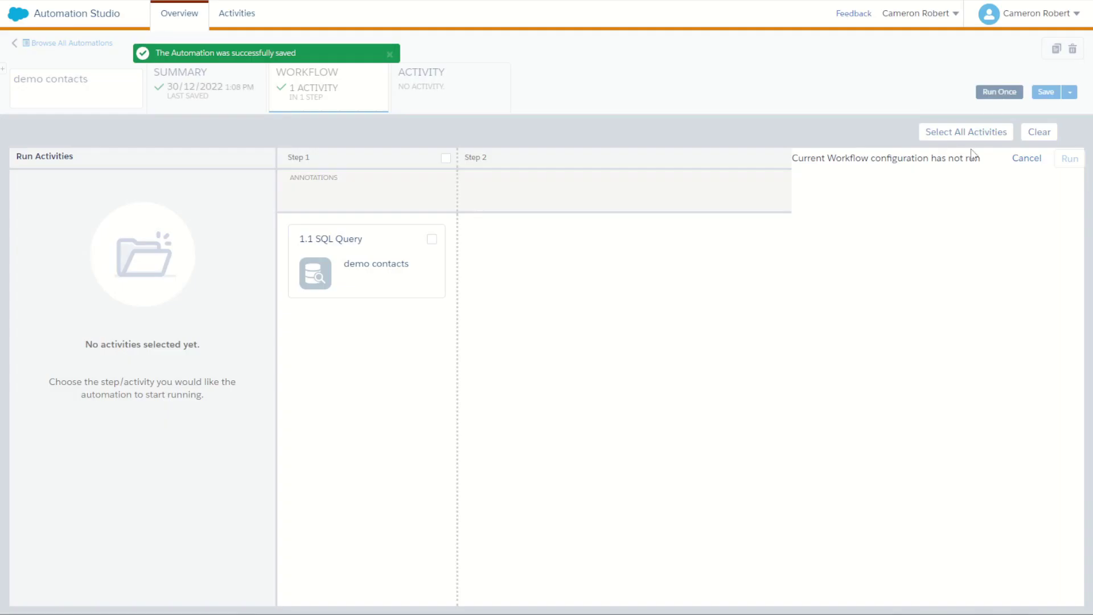
pyautogui.click(969, 134)
pyautogui.click(1071, 161)
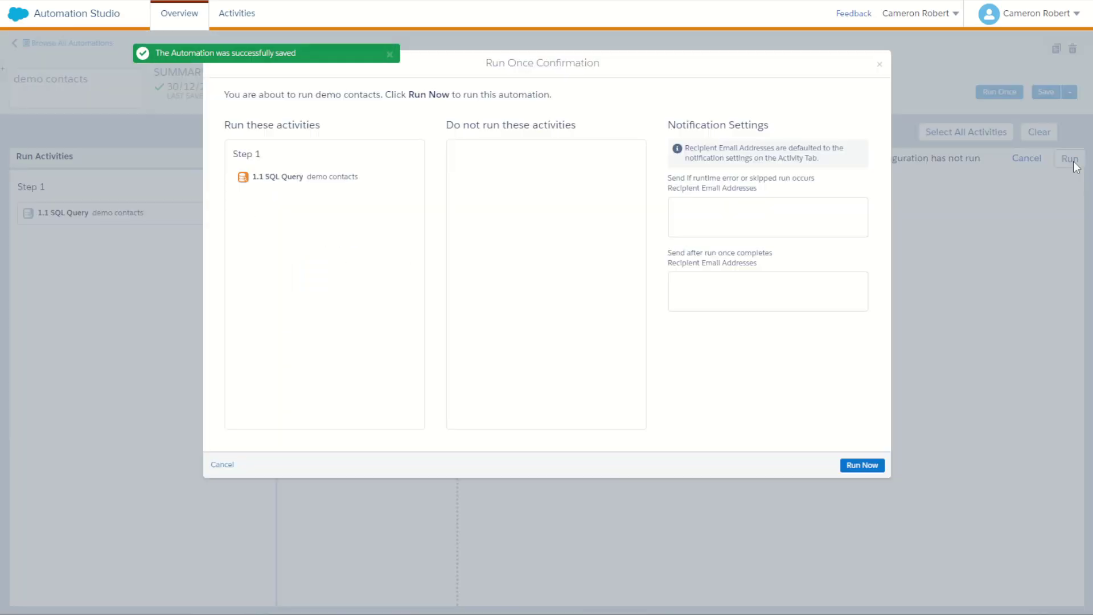
pyautogui.click(870, 466)
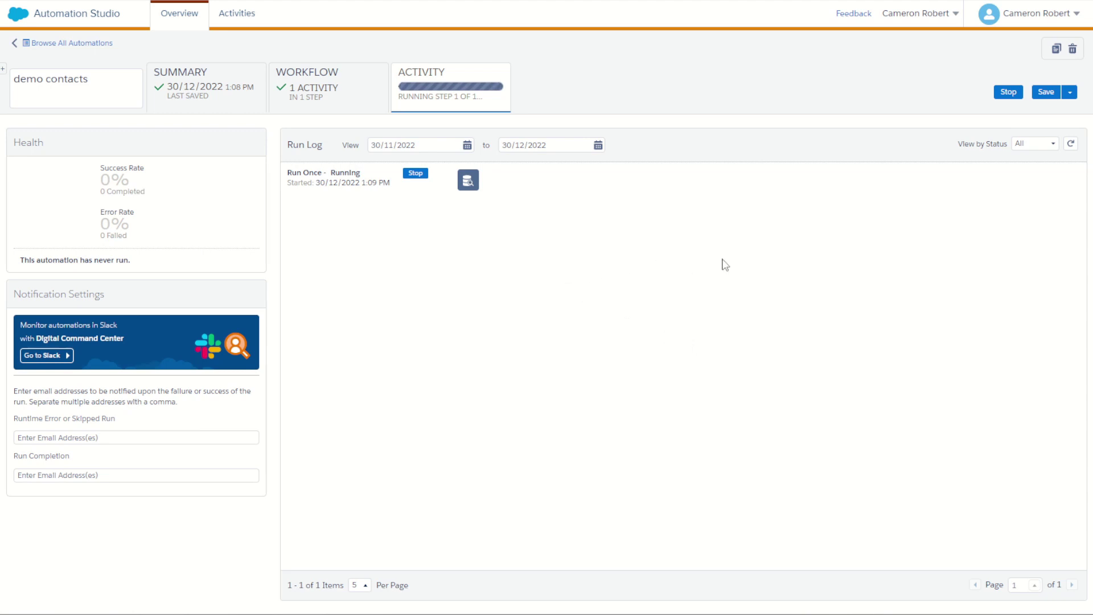
pyautogui.click(1070, 143)
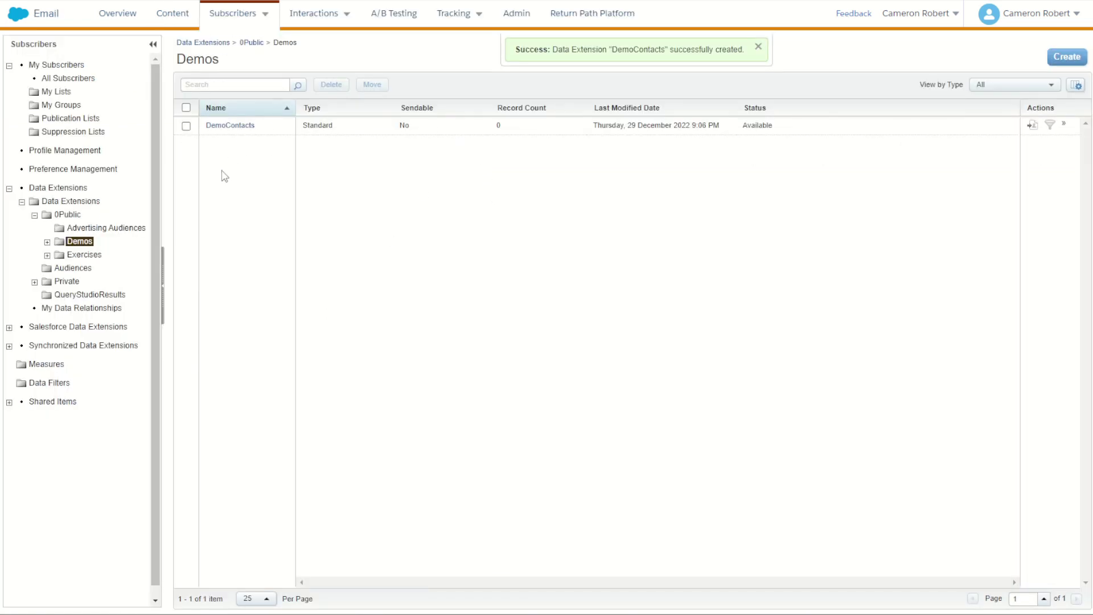
# Step: Reload the Demos folder, open DemoContacts, and browse its 3,597 SubscriberKey records
pyautogui.click(84, 243)
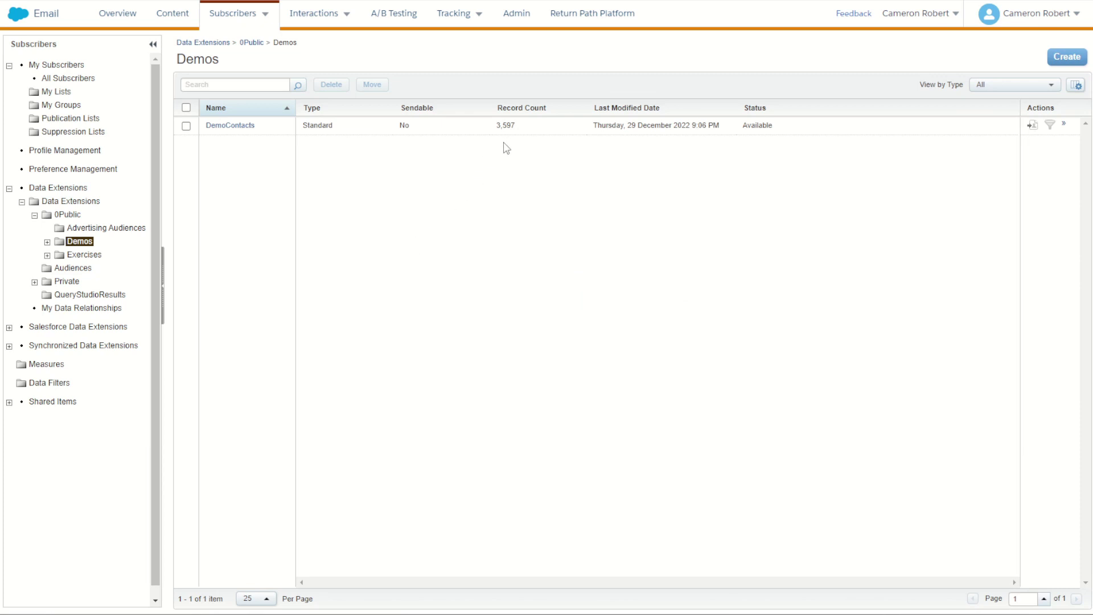
pyautogui.click(231, 127)
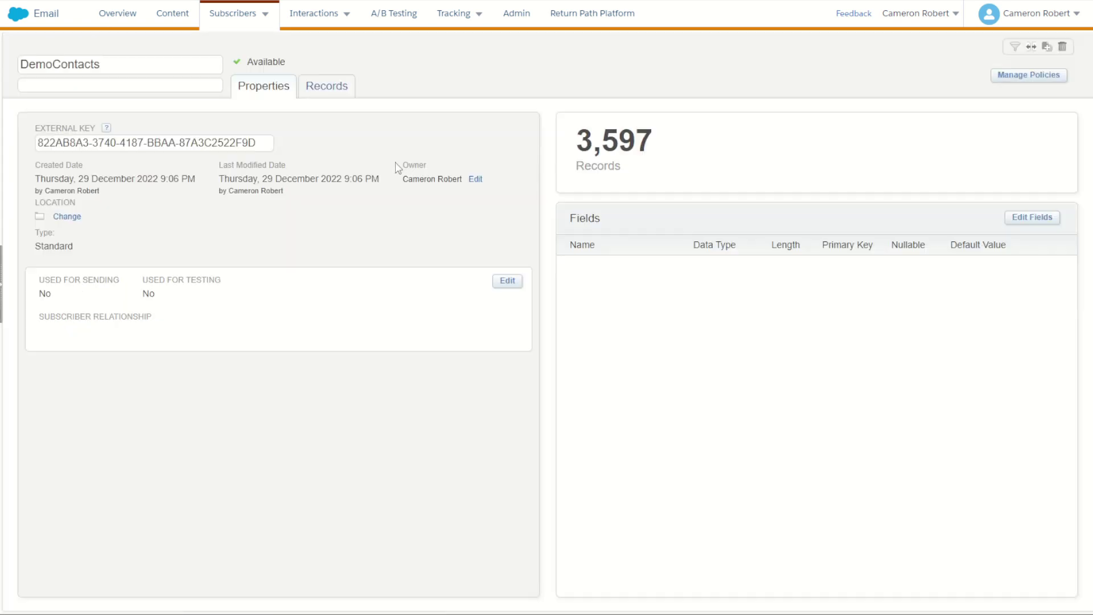
pyautogui.click(336, 93)
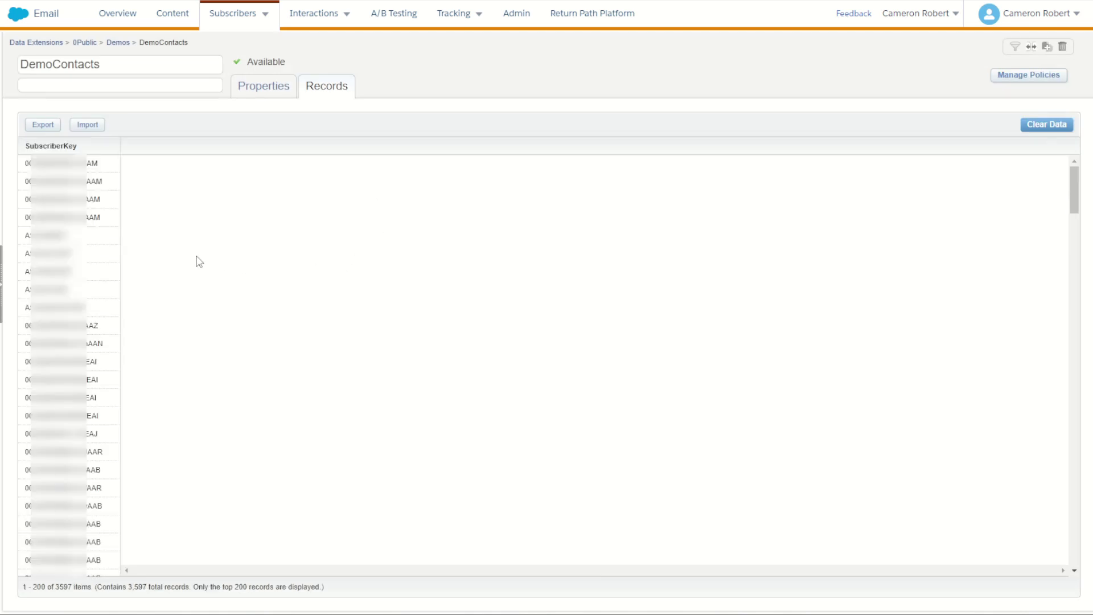
pyautogui.scroll(-9, 85, 202)
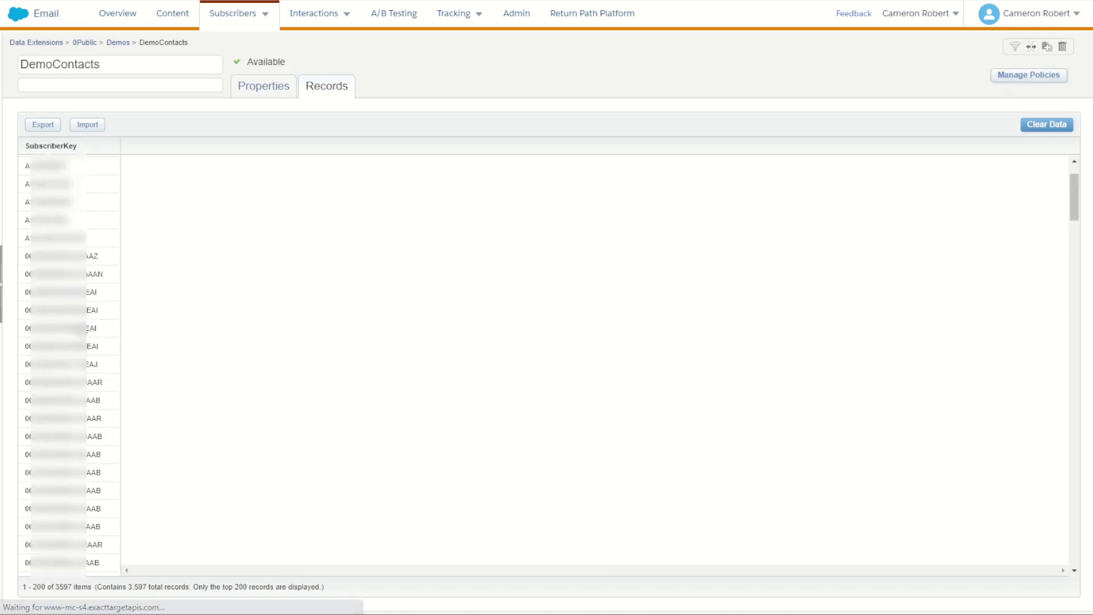
pyautogui.scroll(-20, 68, 365)
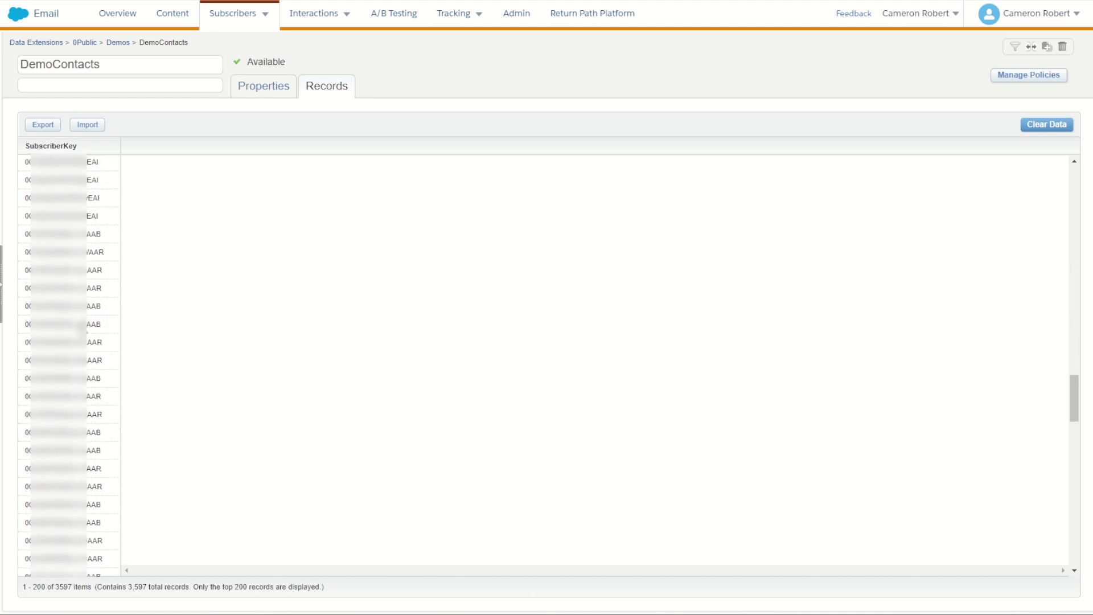
pyautogui.scroll(7, 103, 327)
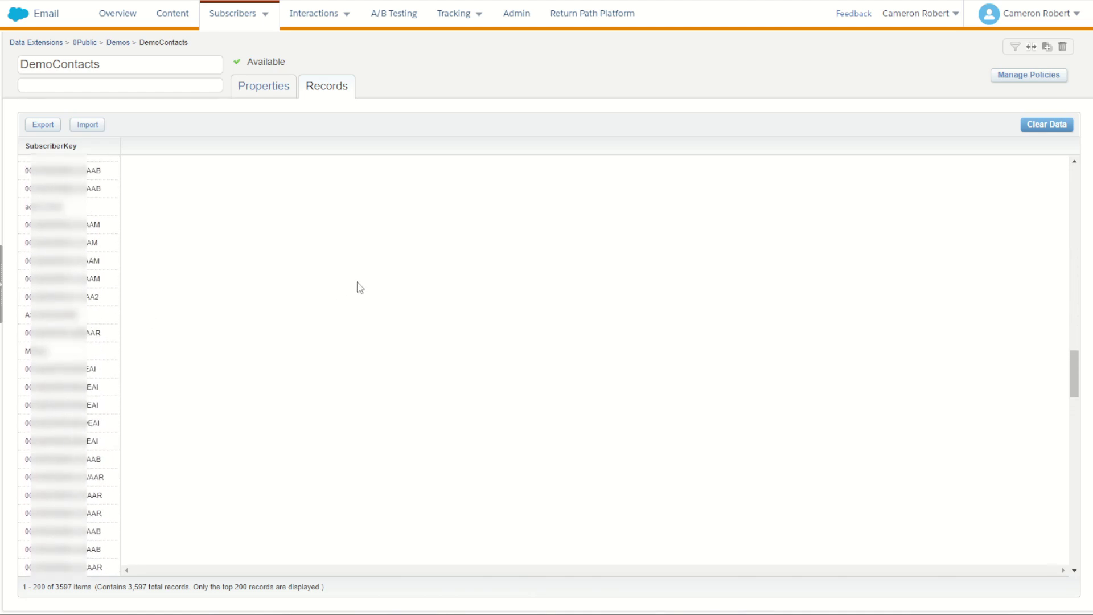
pyautogui.scroll(1, 329, 204)
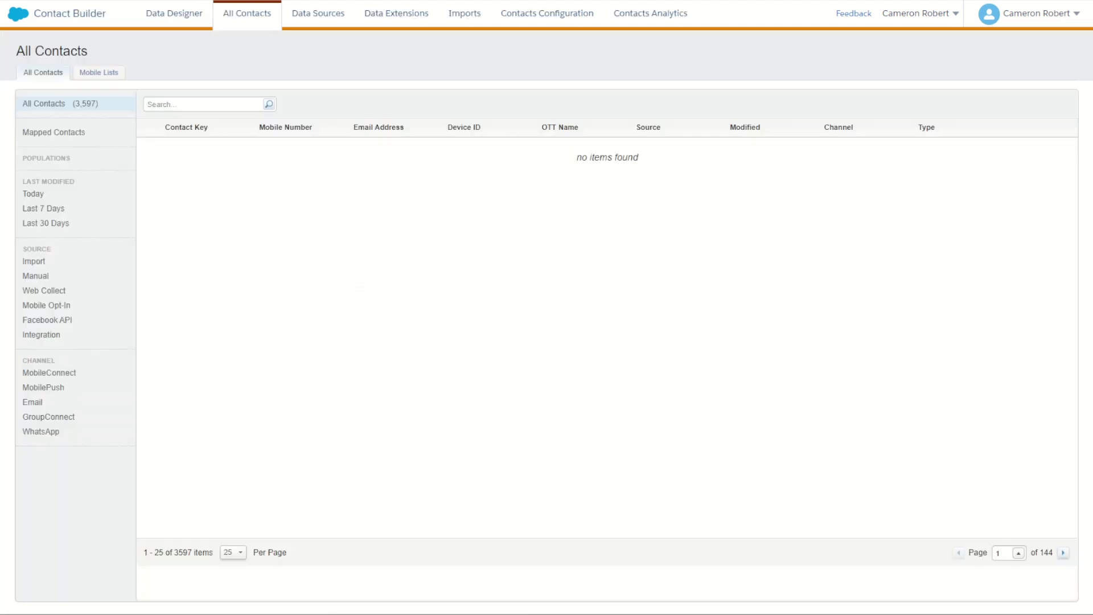